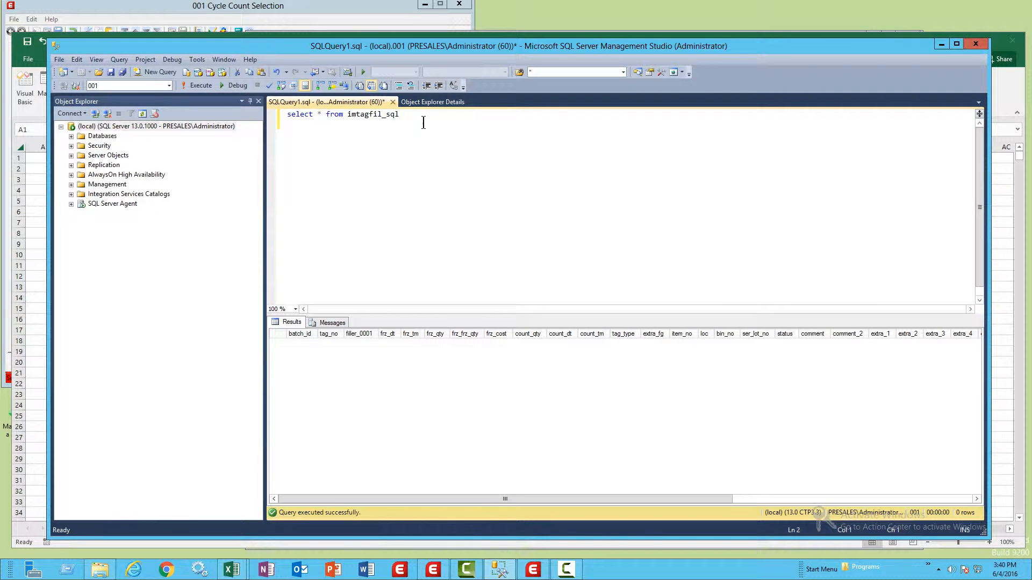
Switch to the Macola Cycle Count Selection window and set the batch ID to DON and the location to MA.
click(535, 572)
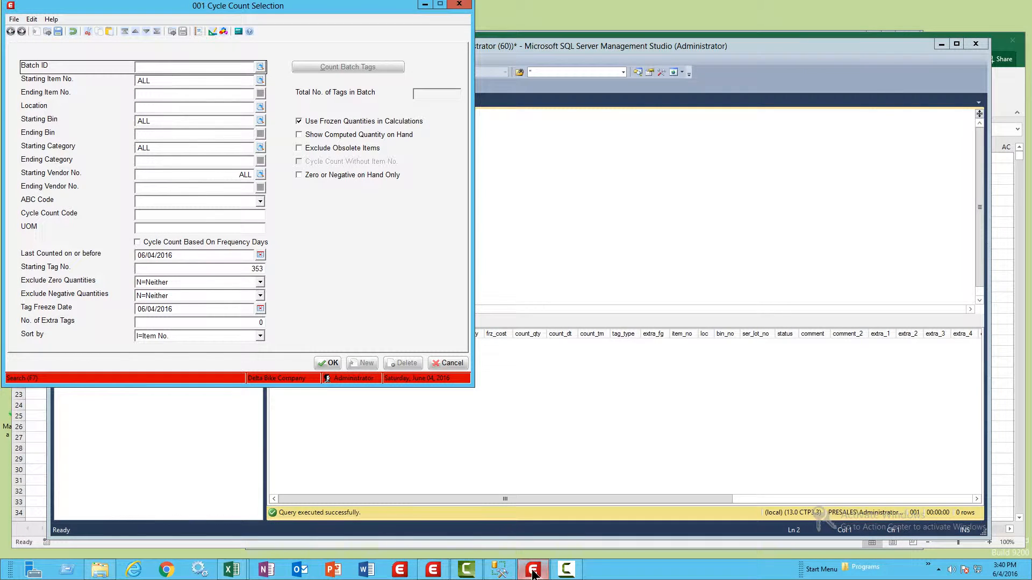
click(433, 573)
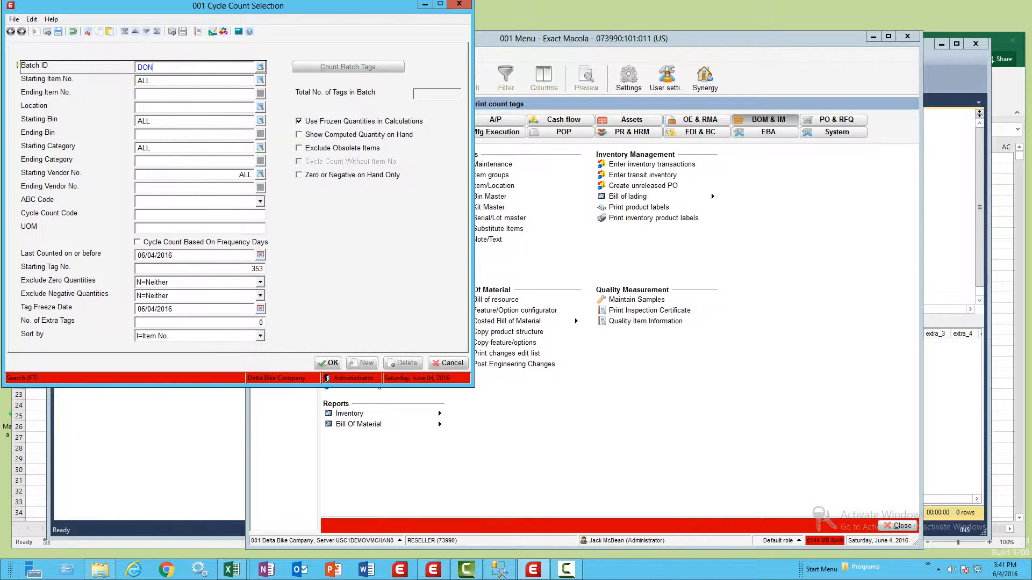
key(Tab)
key(Tab)
key(Tab)
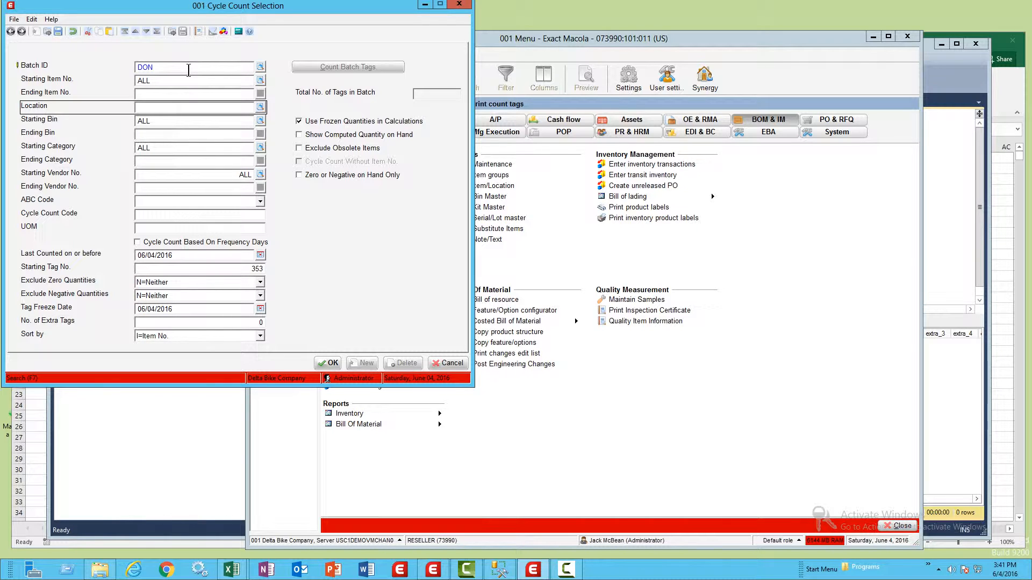
text(MA)
key(Tab)
key(Tab)
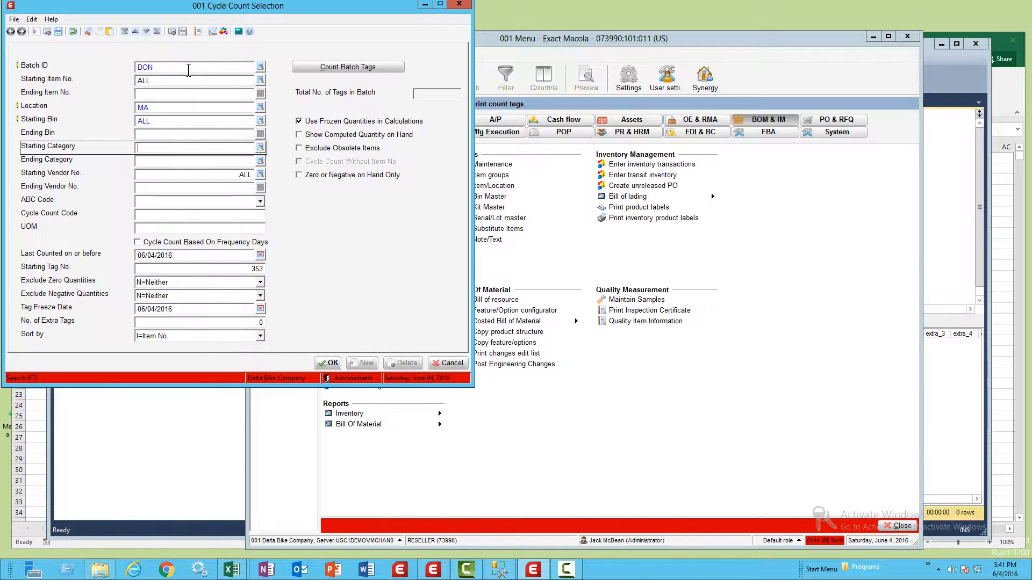
Keep the default category, vendor, date and exclusion filters and set the number of extra tags to 15.
key(Tab)
key(Tab)
key(Tab)
key(Tab)
key(Tab)
key(Tab)
key(Tab)
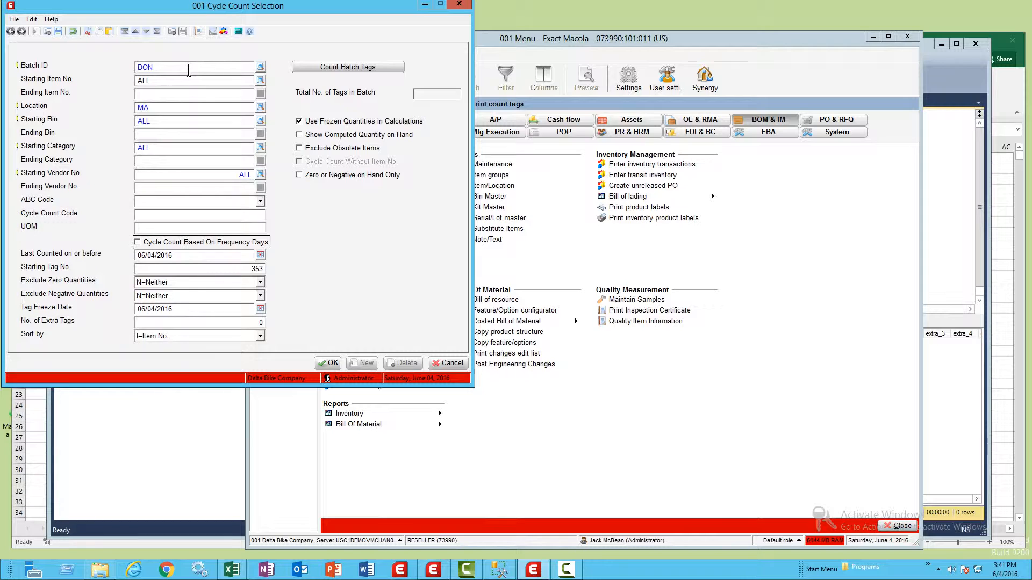
key(Tab)
key(Tab)
key(Tab)
key(Tab)
key(Tab)
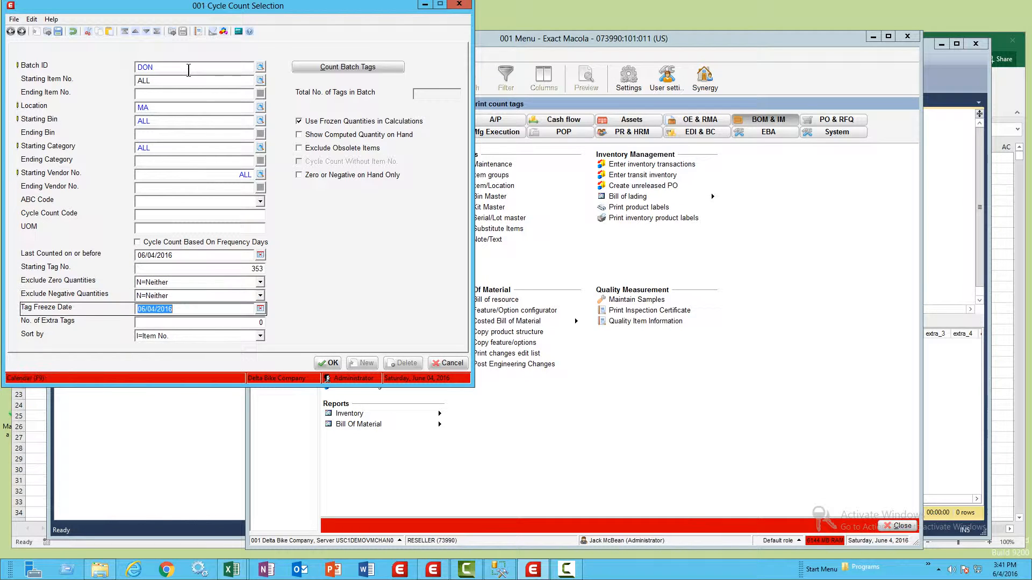
key(Tab)
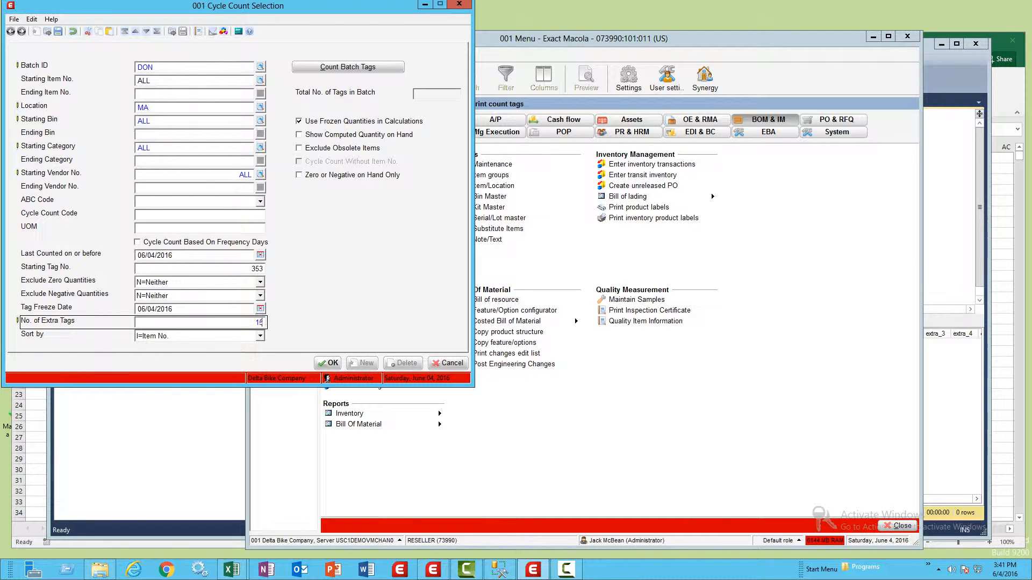
key(Tab)
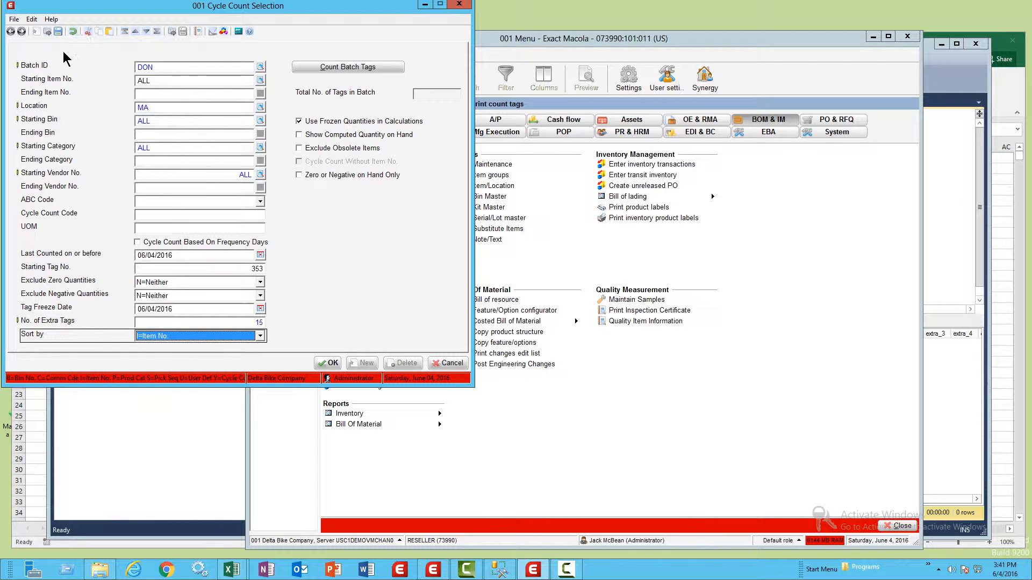
Process the cycle count selection with its report output to the disk file IMCYC005.PRT, and close the selection window.
click(59, 32)
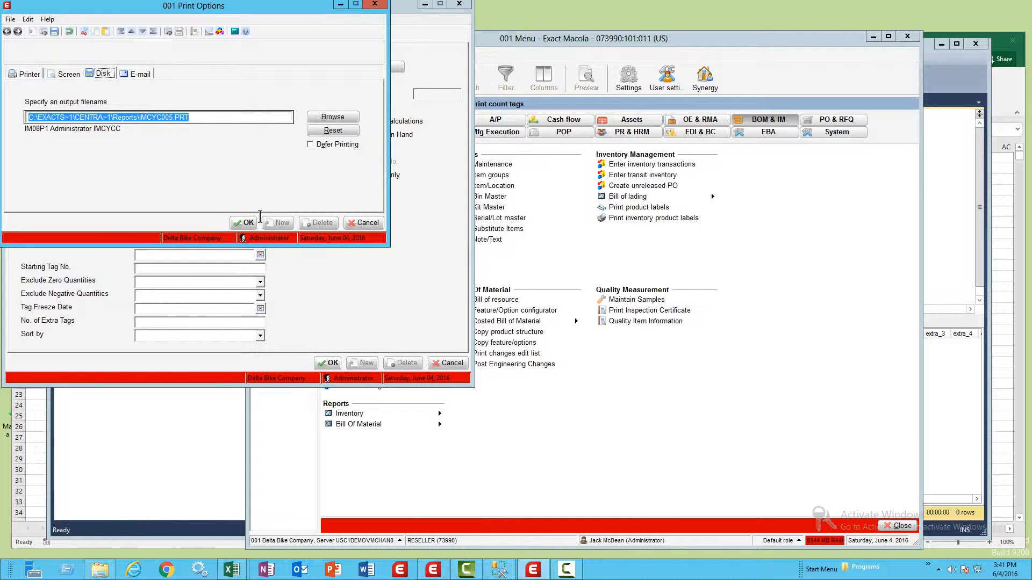
click(245, 222)
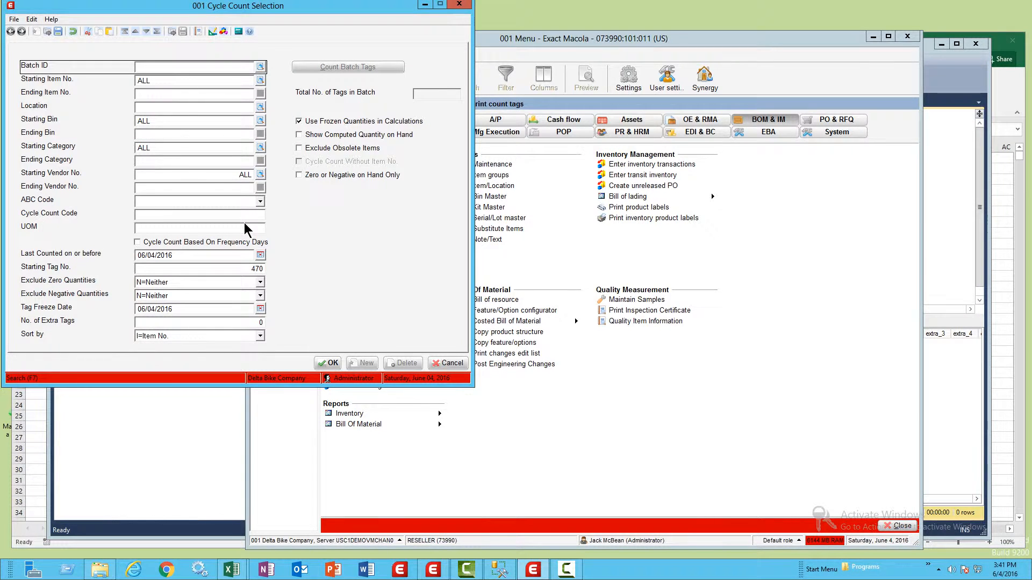
key(Escape)
Switch to SQL Server Management Studio and execute the select query on imtagfil_sql.
click(951, 242)
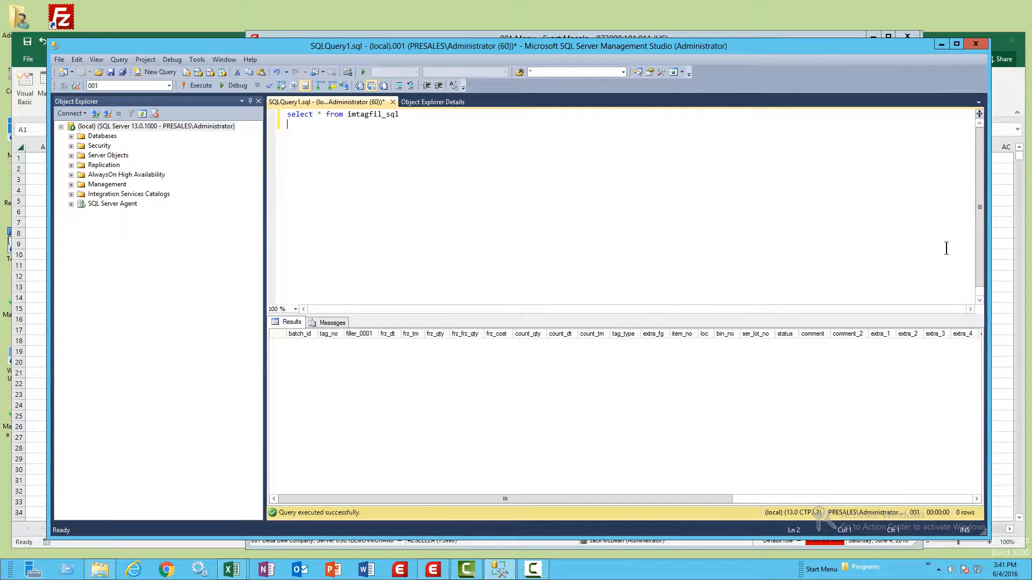
click(201, 88)
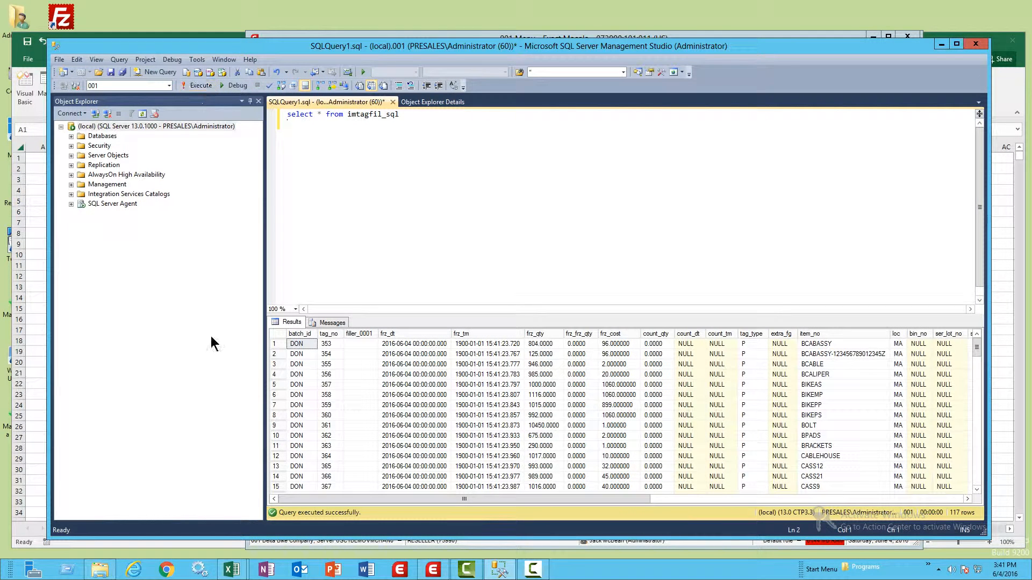
View Macola's Enter tag counts screen under Inventory counts and close it without entering anything.
click(30, 267)
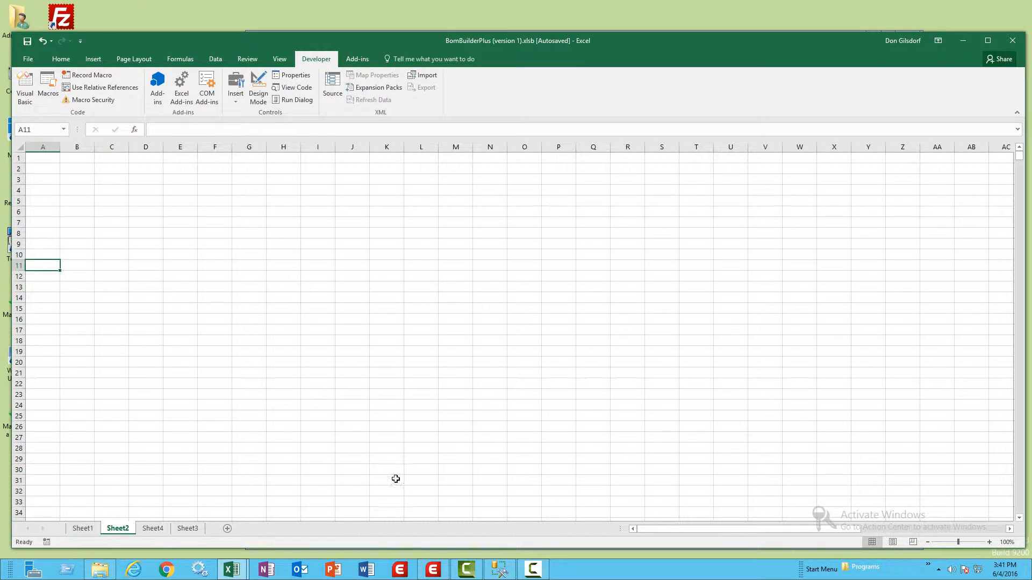
click(432, 571)
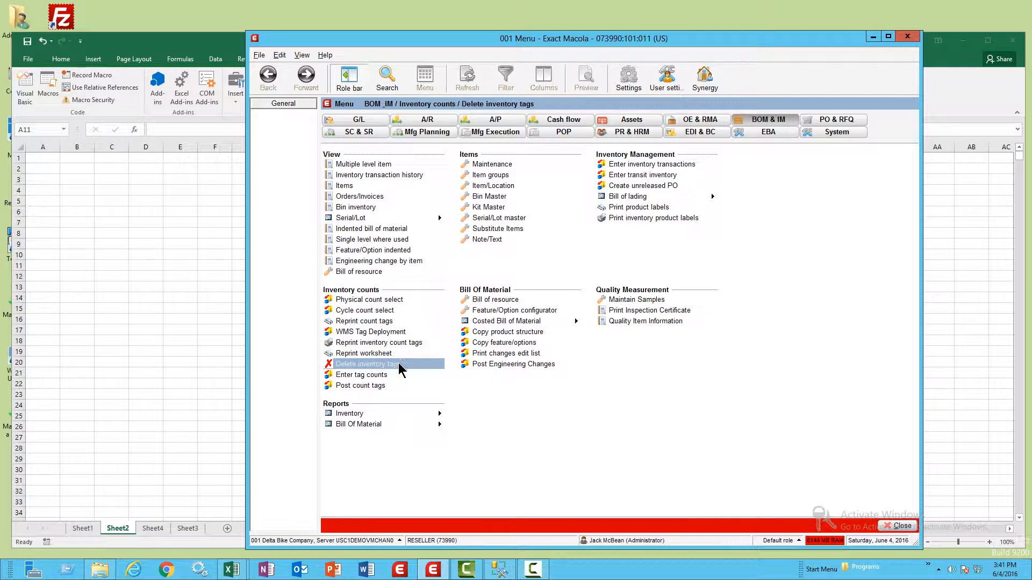
click(390, 376)
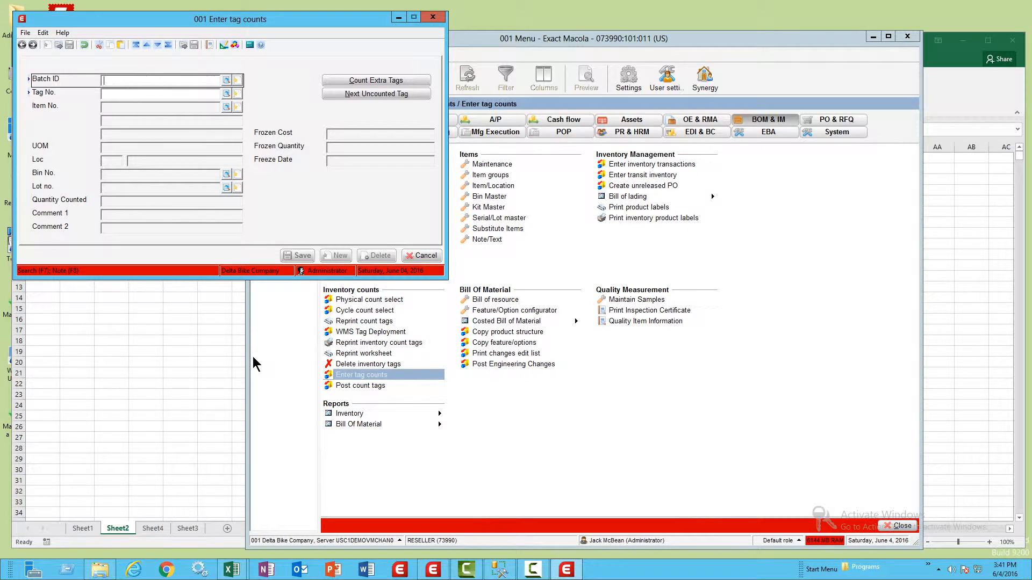
key(Escape)
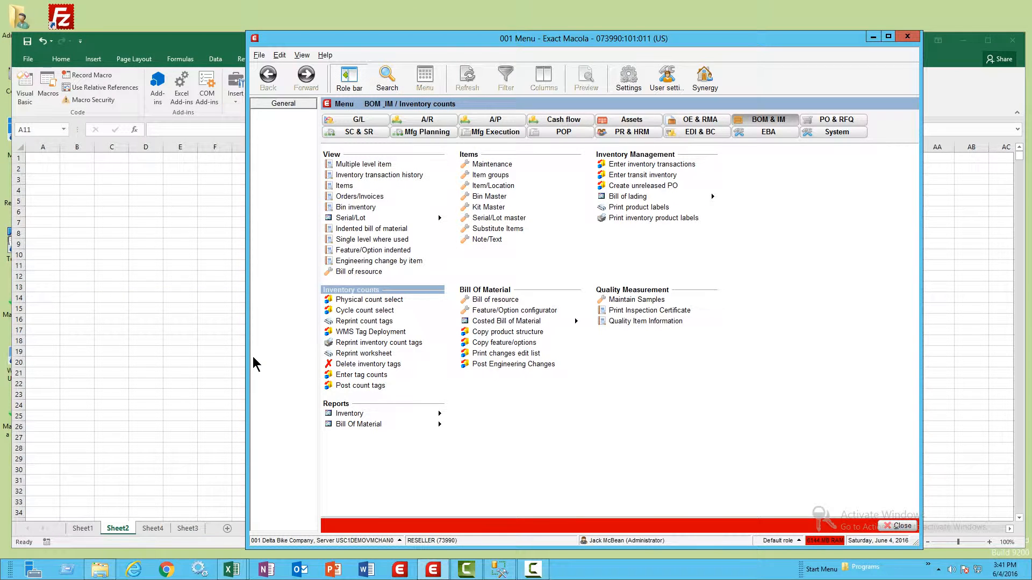
Switch to Excel and format Sheet2 as an Inventory Count sheet with the Gain Focus add-in.
click(70, 211)
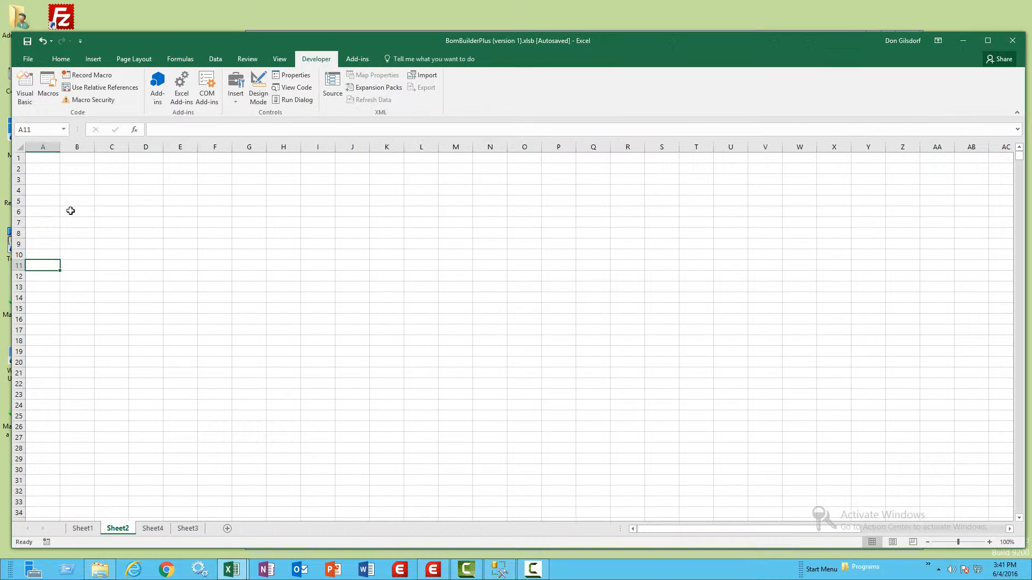
click(356, 60)
click(54, 77)
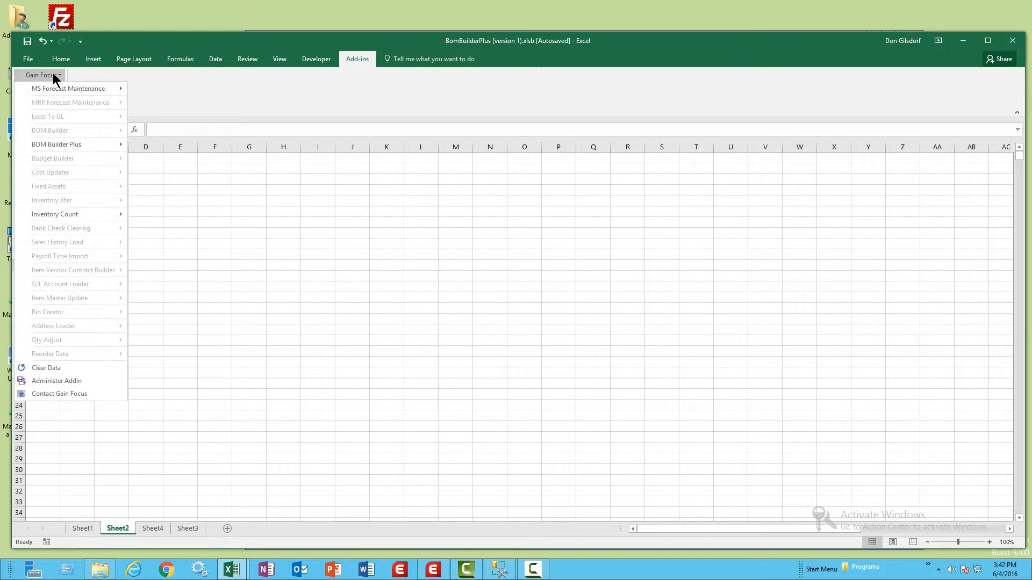
mouse_move(79, 214)
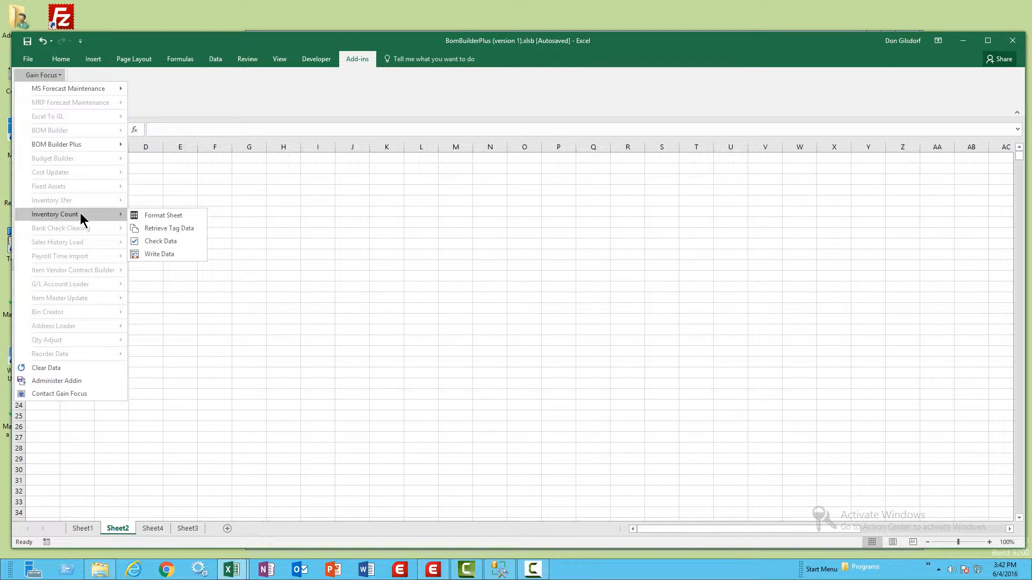
click(177, 214)
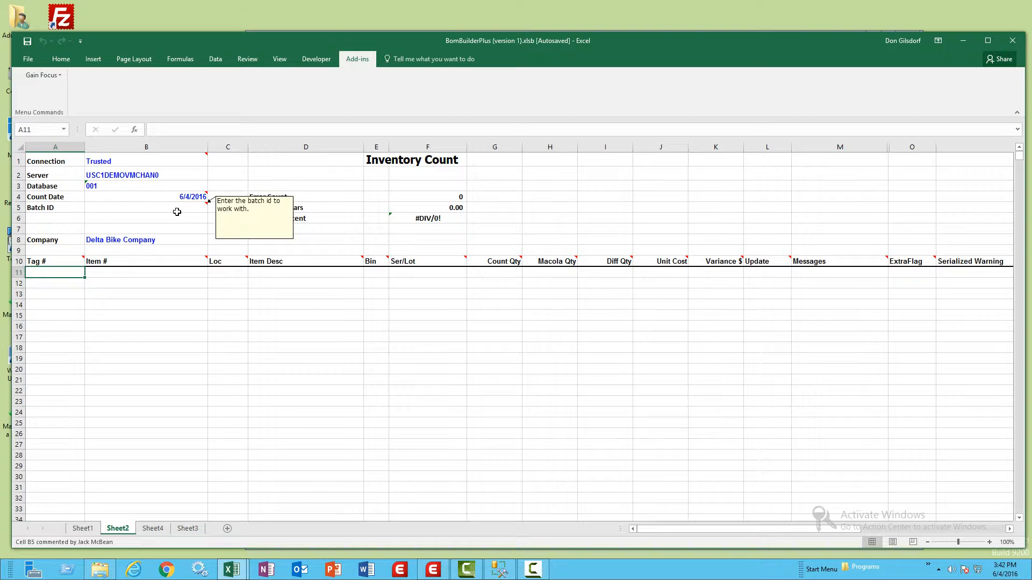
Try to retrieve the Inventory Count tag data with the batch ID left blank.
click(32, 78)
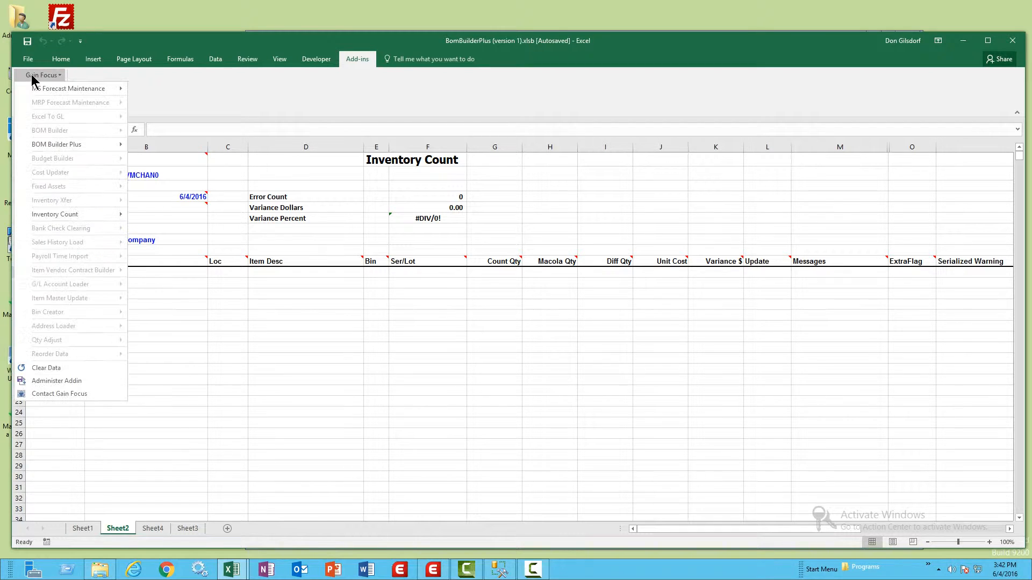
mouse_move(82, 211)
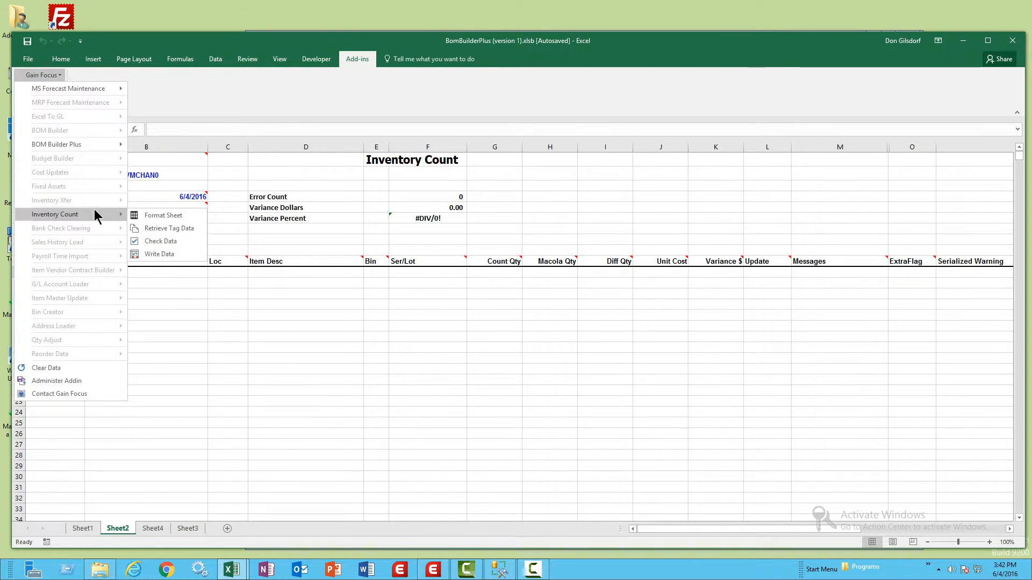
click(183, 229)
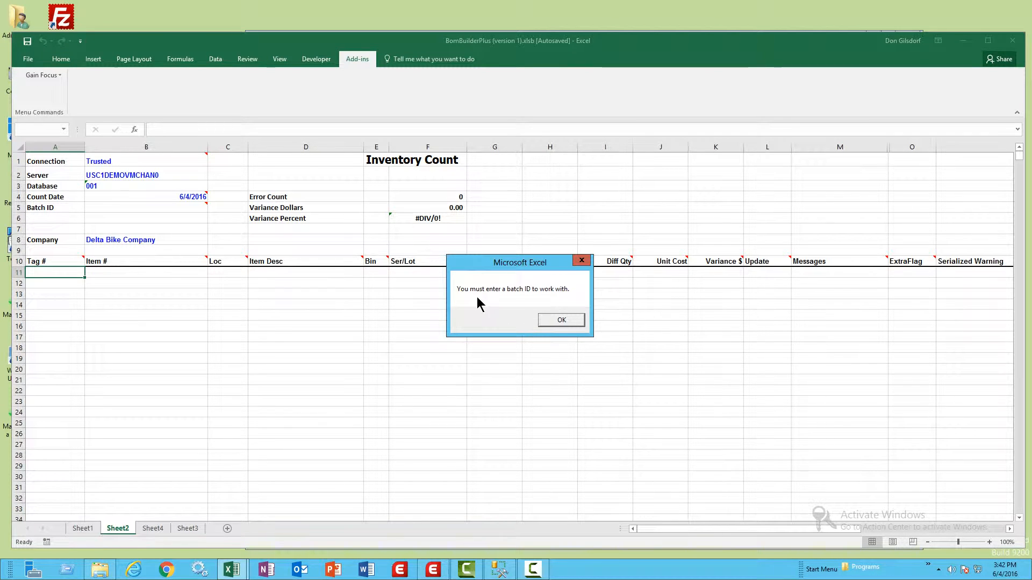
click(561, 321)
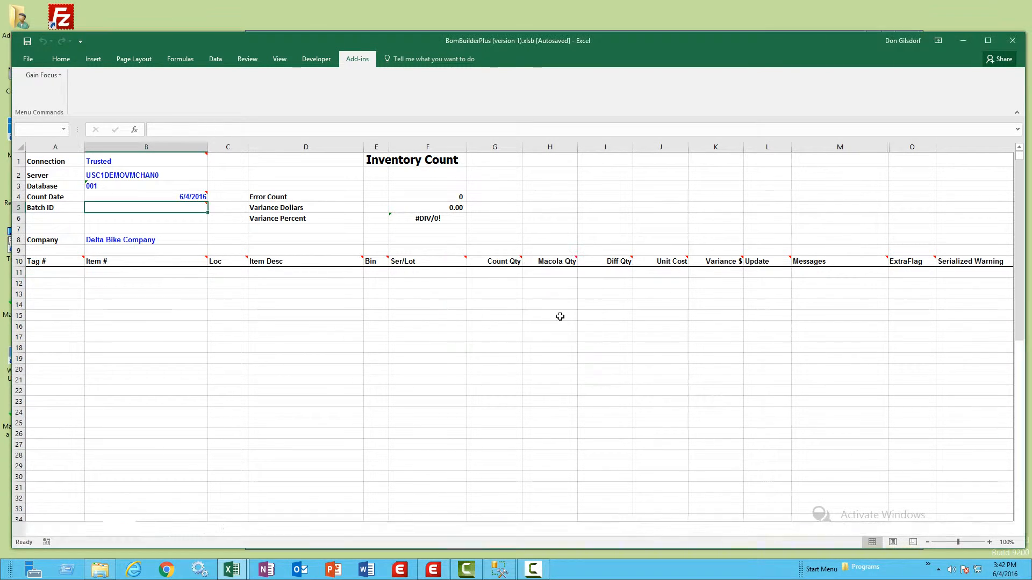
Enter DON as the sheet's batch ID and retrieve its Inventory Count tag data.
text(d)
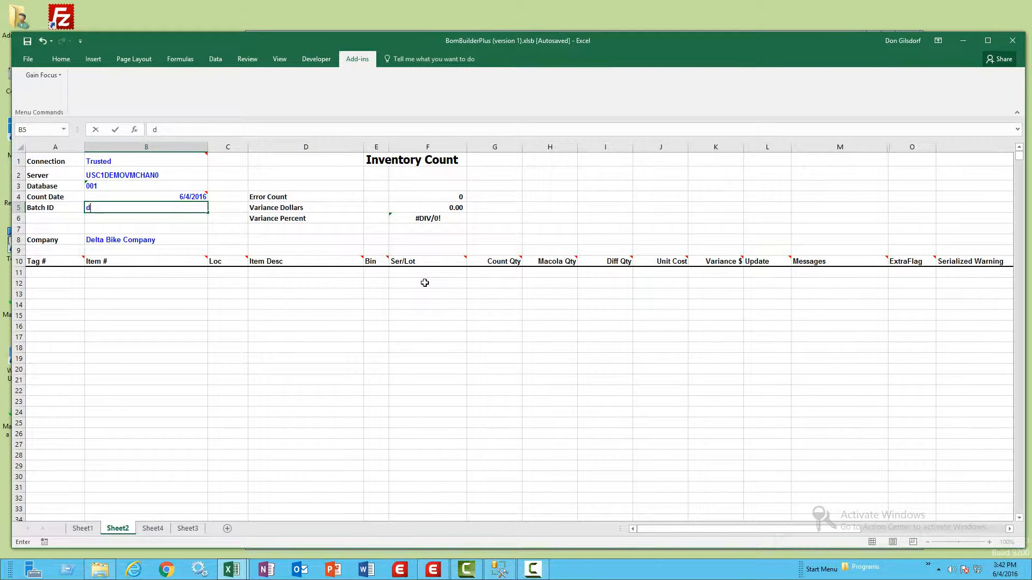
text(DON)
key(Return)
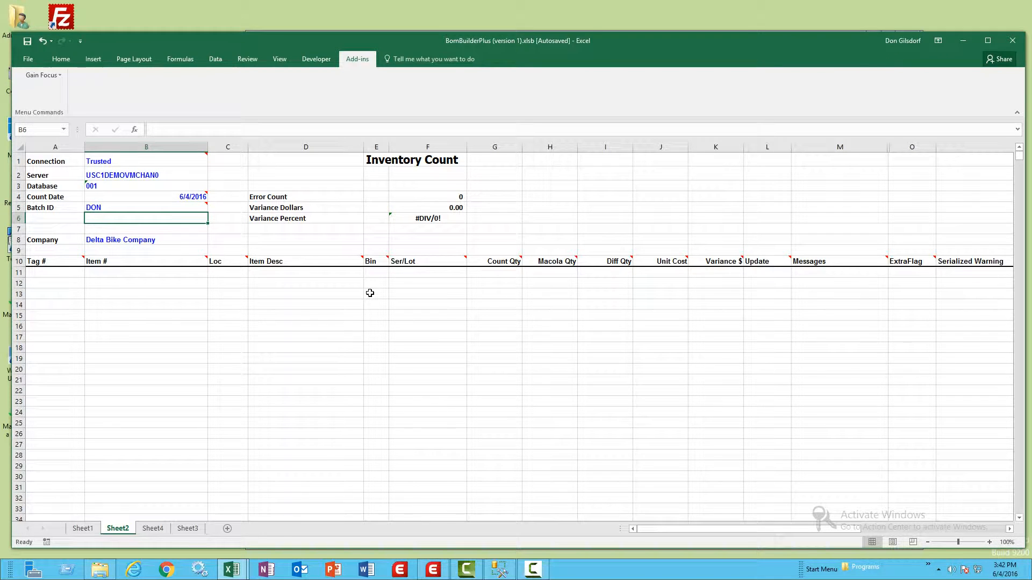
click(39, 75)
mouse_move(85, 216)
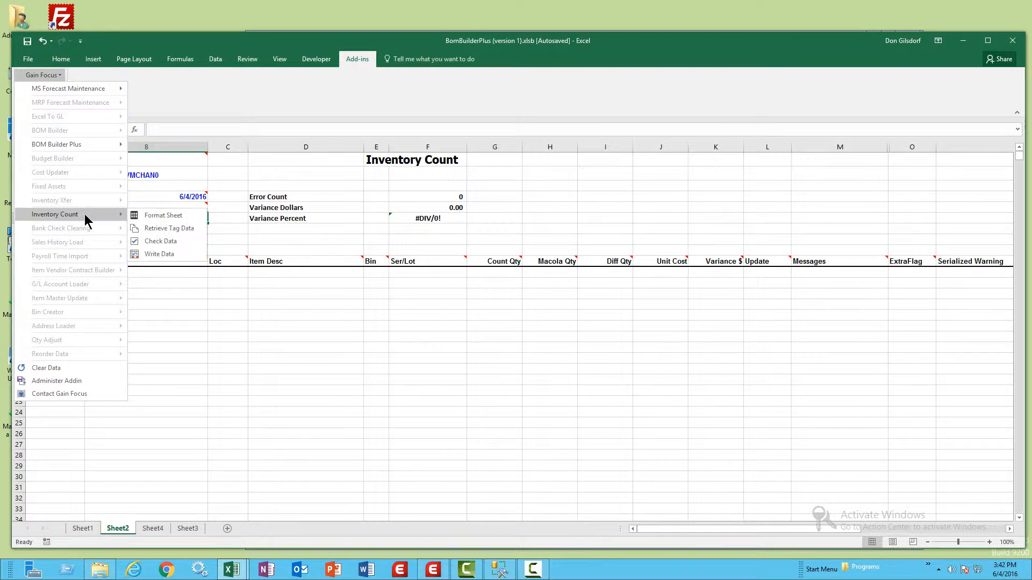
click(185, 228)
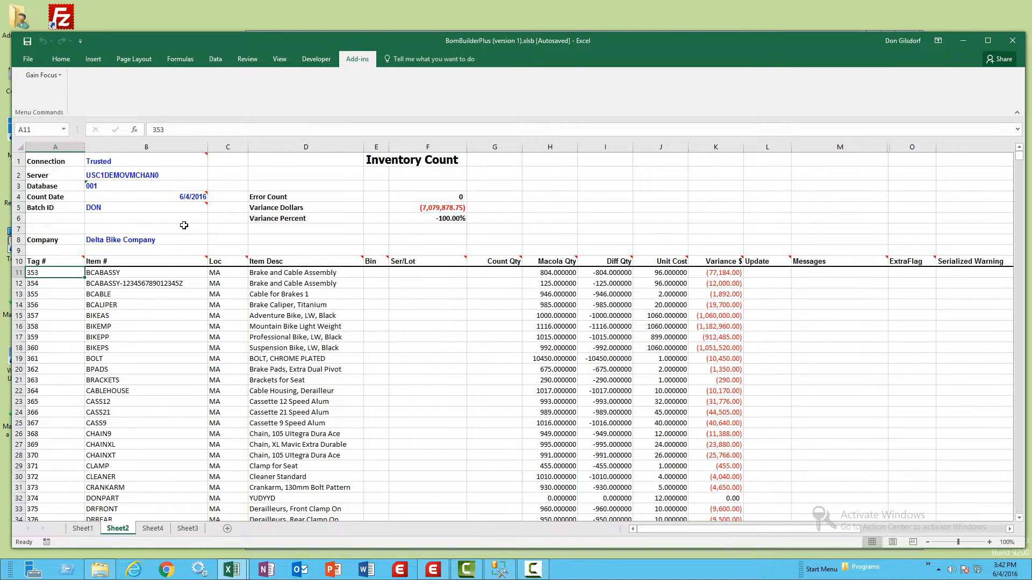
Enter BOLT as the item number for the first extra tag, 455, in cell B113.
key(ctrl+Down)
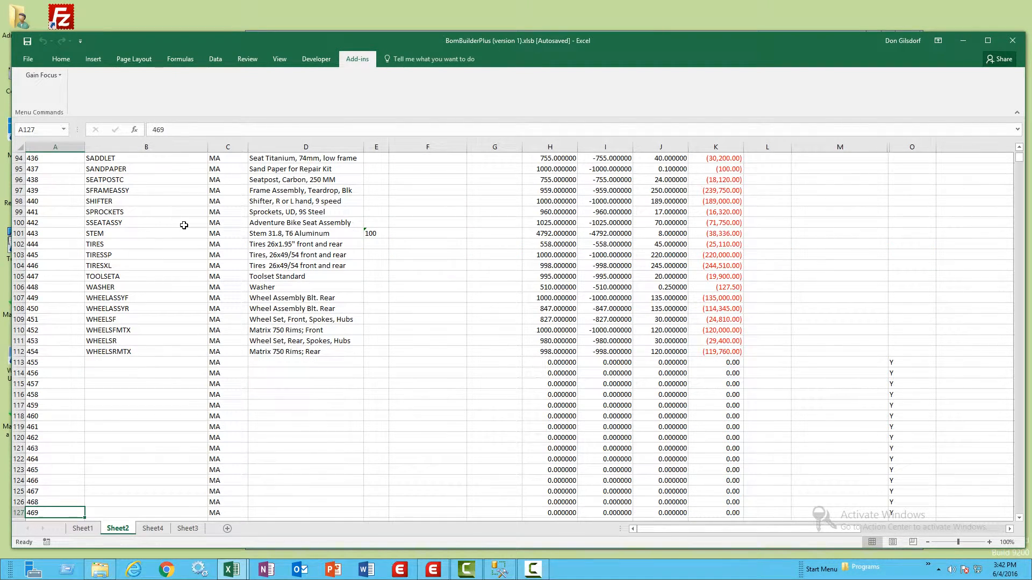
key(Right)
key(Up)
key(Up)
key(Up)
key(Up)
key(Up)
key(Up)
key(Up)
key(Up)
key(Up)
key(Up)
key(Up)
key(Up)
key(Up)
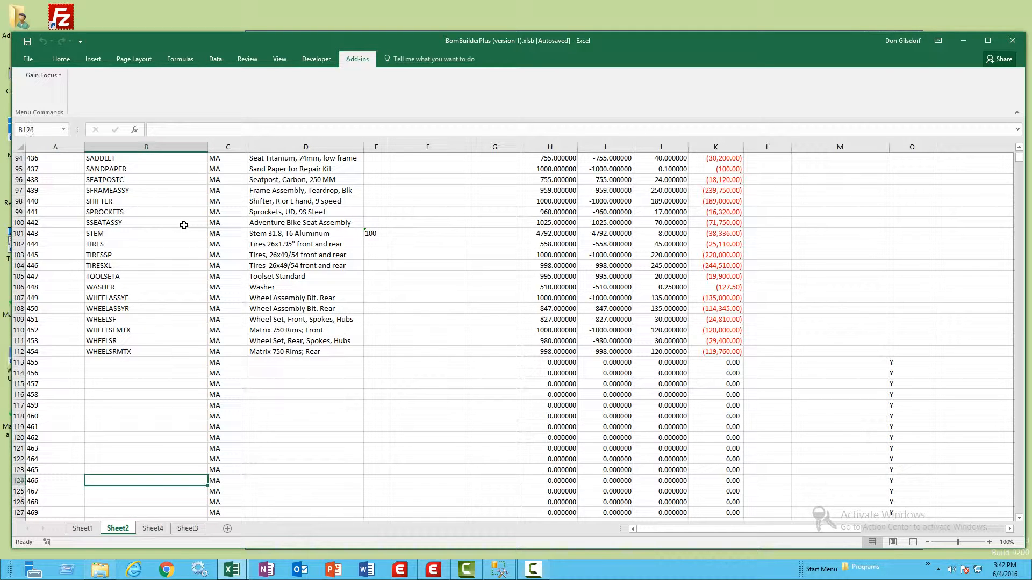
key(Up)
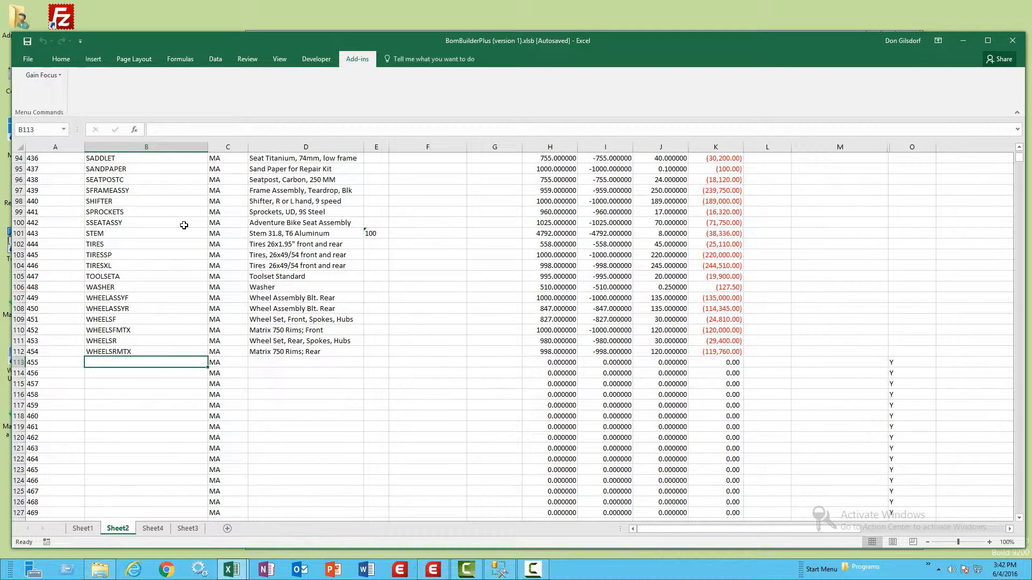
text(BOLT)
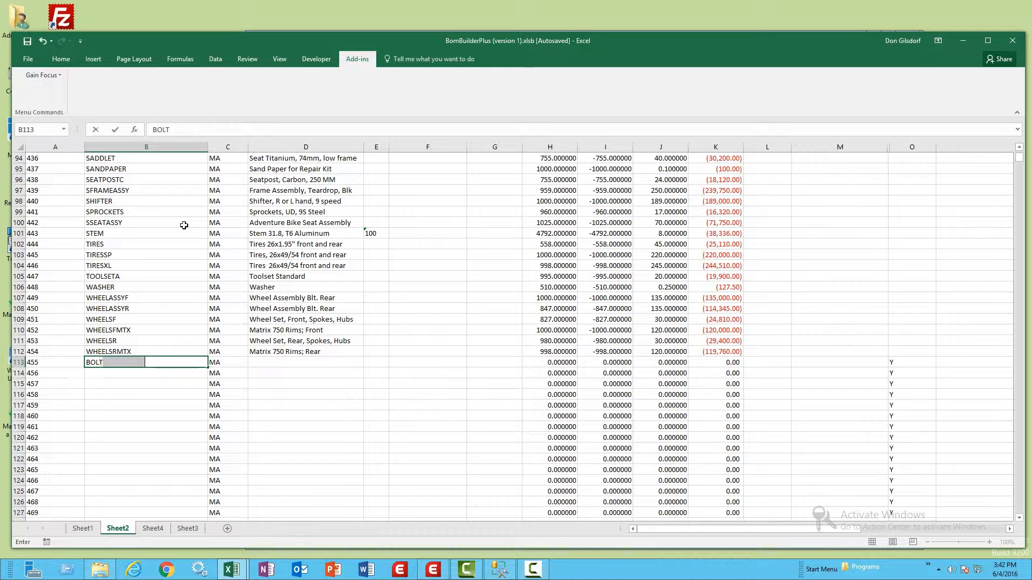
Set the count quantity of the BOLT extra tag in row 113 to 125.
key(Tab)
key(Tab)
key(Tab)
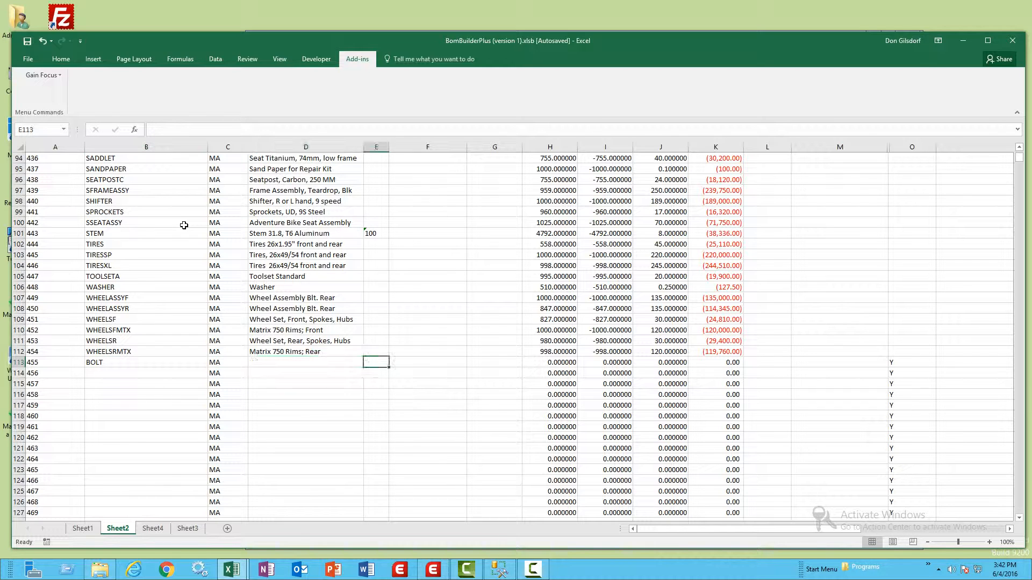
key(Tab)
key(Tab)
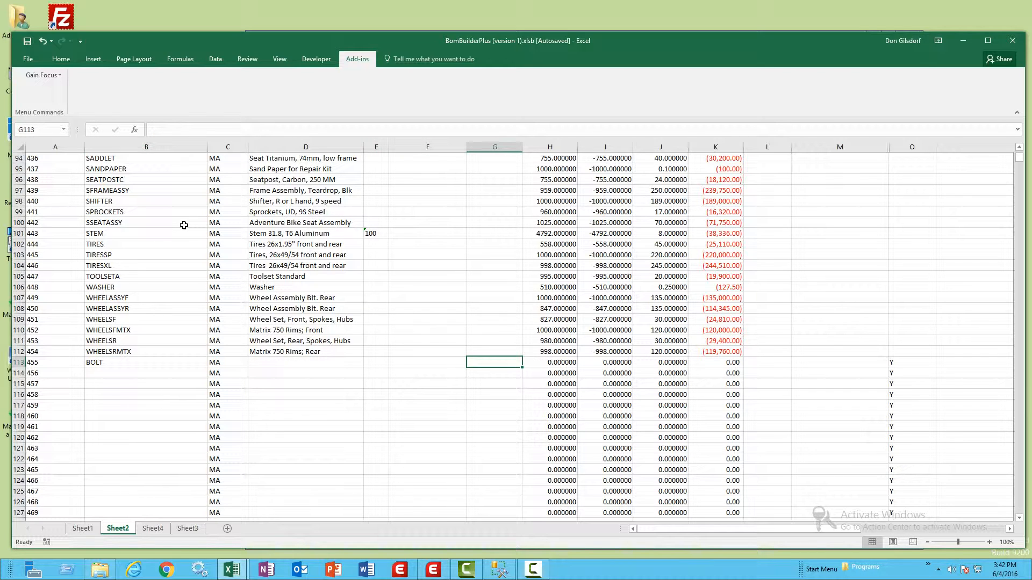
text(125)
key(Return)
key(Return)
key(Return)
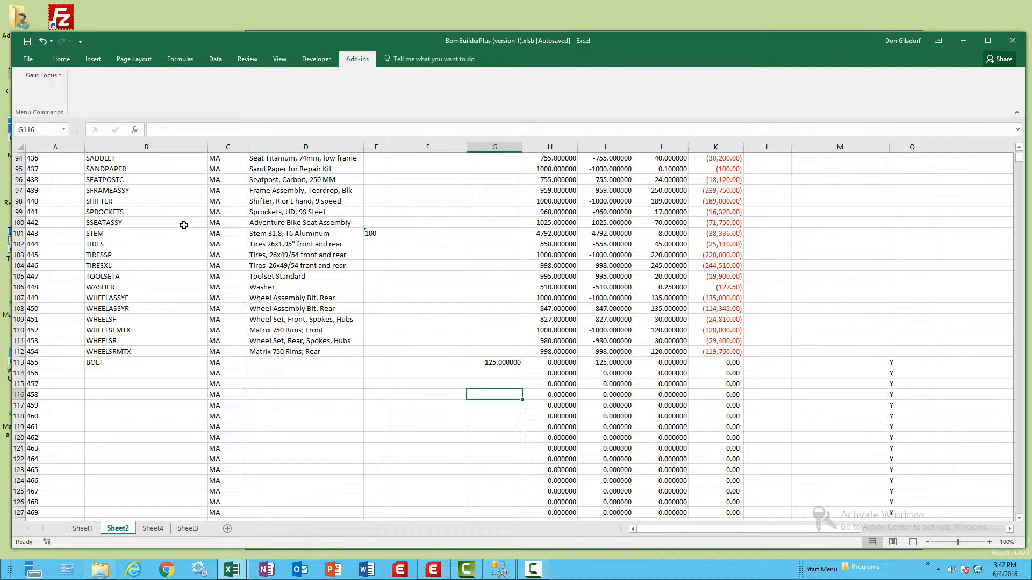
Enter a count quantity of 43 and the item number BOLT for extra tag 458 in row 116.
text(43)
key(Left)
key(Left)
key(Left)
key(Left)
key(Left)
key(Left)
key(Right)
key(Right)
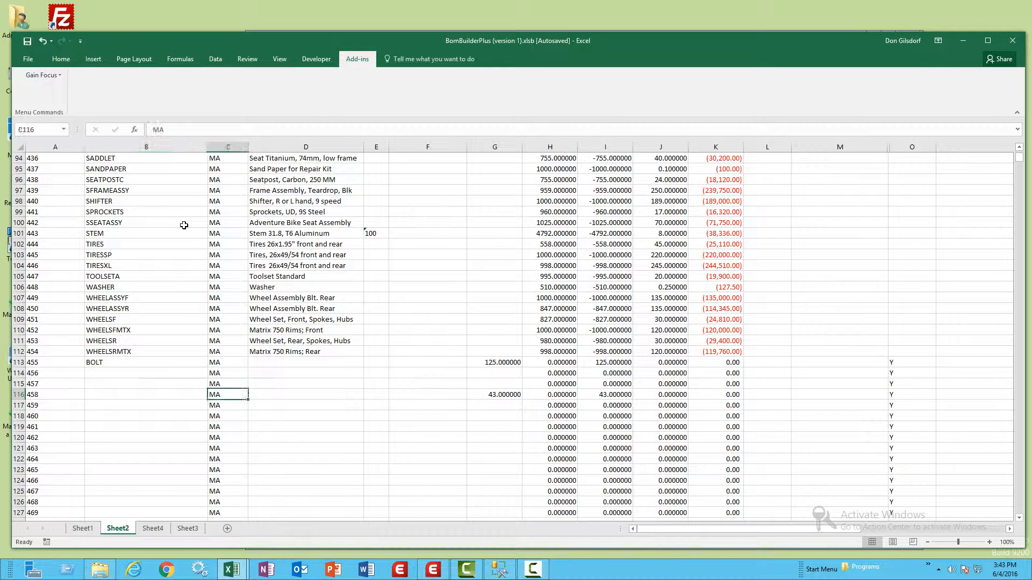
key(Left)
text(BOL)
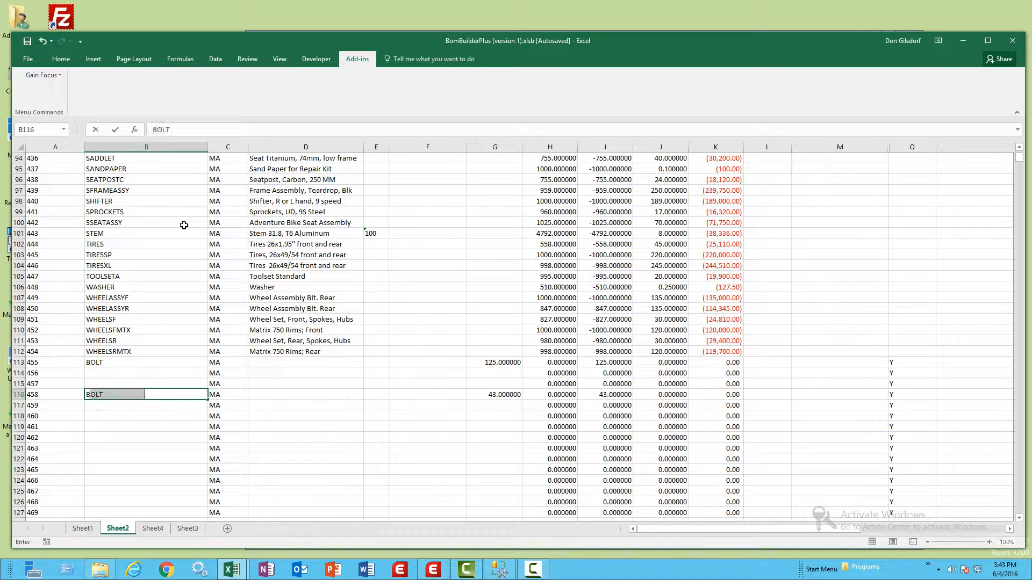
key(Return)
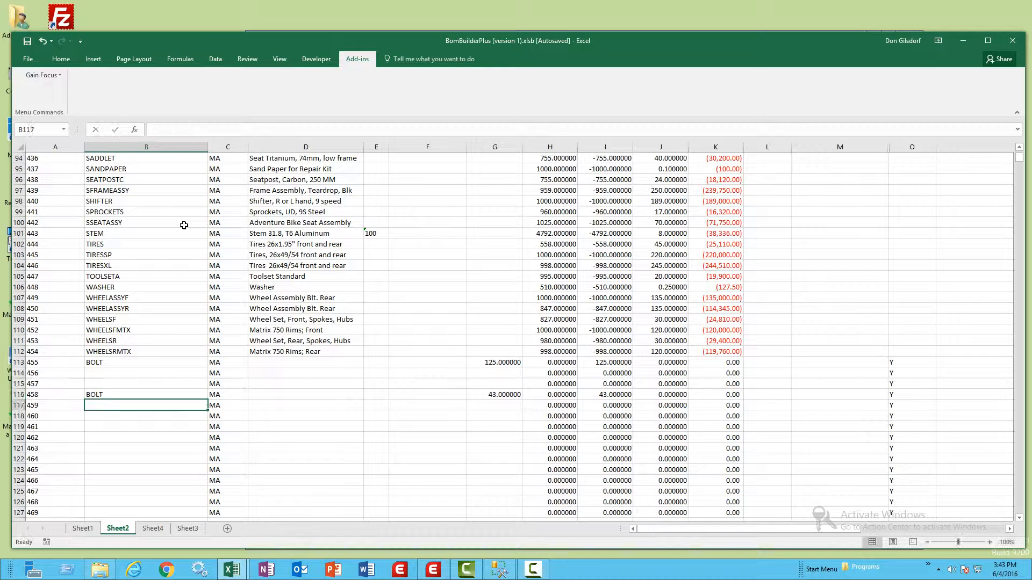
Review the quantity, difference and unit cost cells of the two BOLT extra tags in rows 113 and 116.
key(Down)
key(Up)
key(Up)
key(Up)
key(Up)
key(Up)
key(Right)
key(Right)
key(Right)
key(Right)
key(Right)
key(Right)
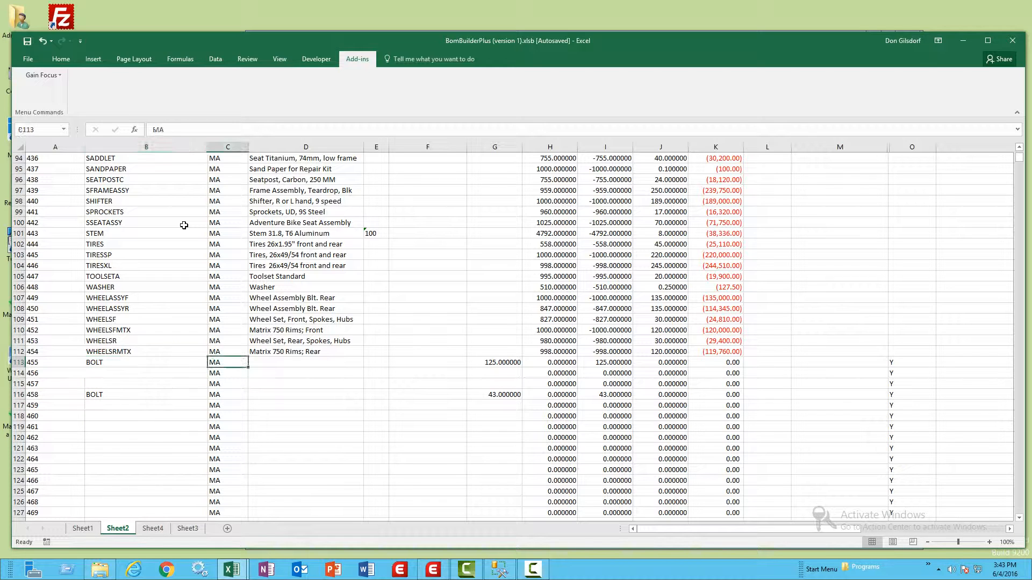
key(Right)
key(Right)
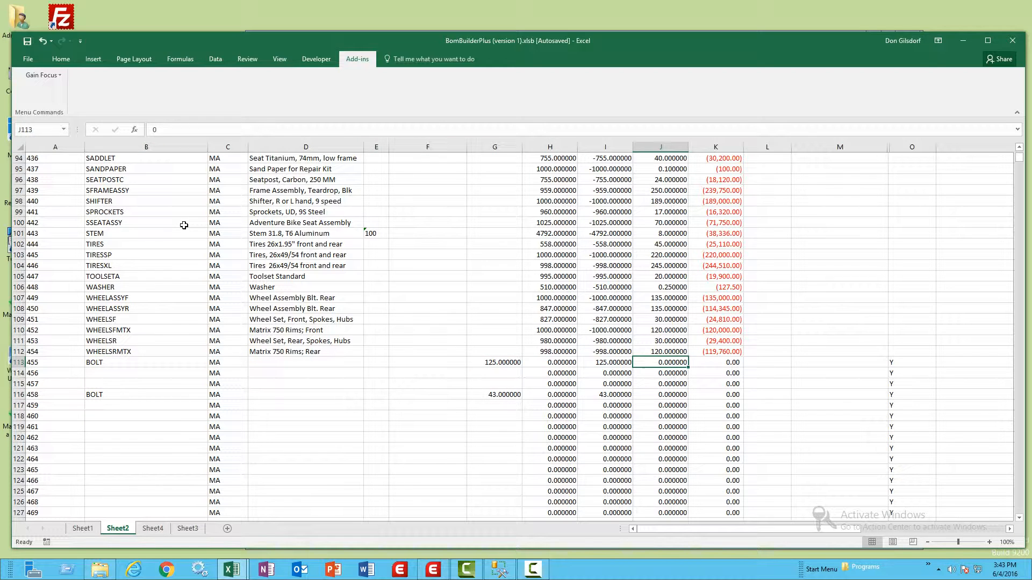
key(Down)
key(Down)
key(Down)
key(Left)
key(Left)
key(Left)
key(Left)
key(Left)
key(Left)
key(Left)
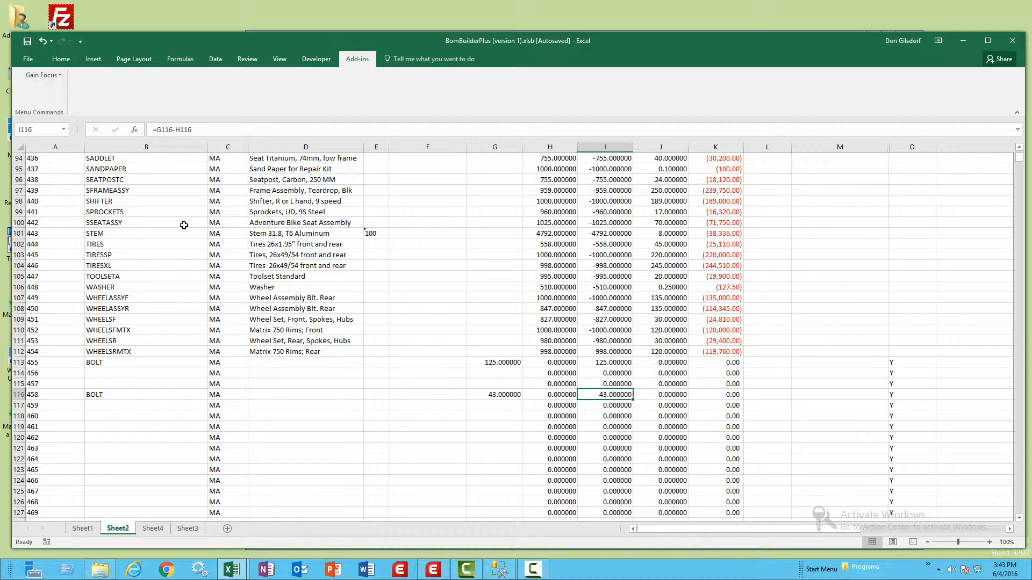
key(Left)
key(Right)
key(Right)
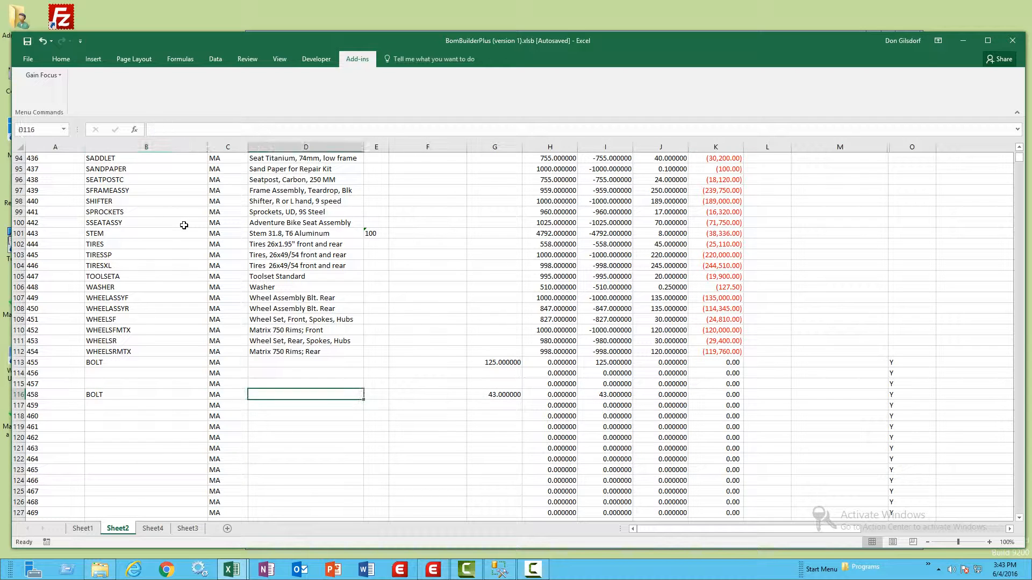
key(Right)
key(Right)
key(Right)
key(Up)
key(Up)
key(Up)
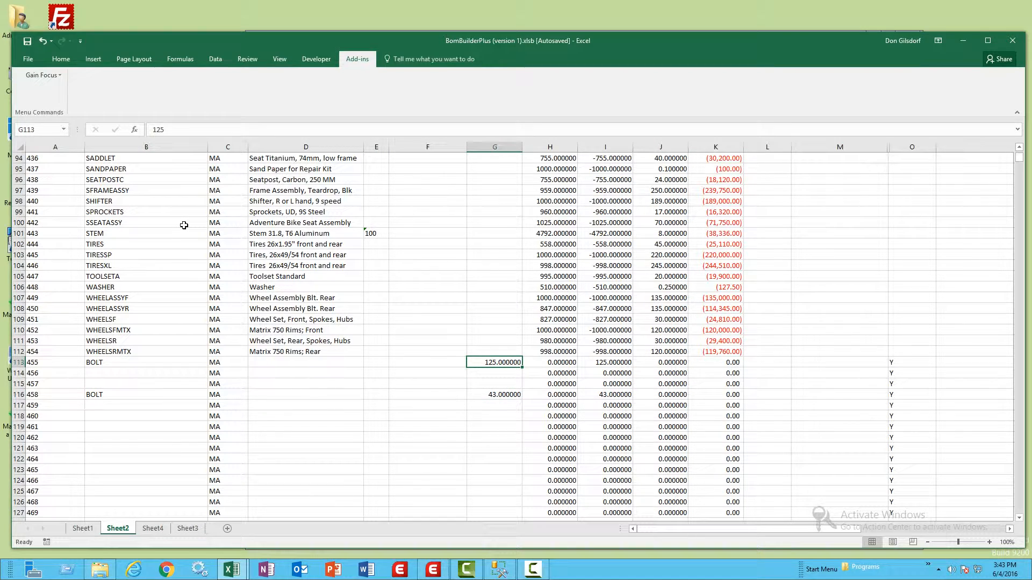
Enter the formula =ROUND(H11*.984,2) as the count quantity of the first tag in cell G11.
key(ctrl+Up)
key(Down)
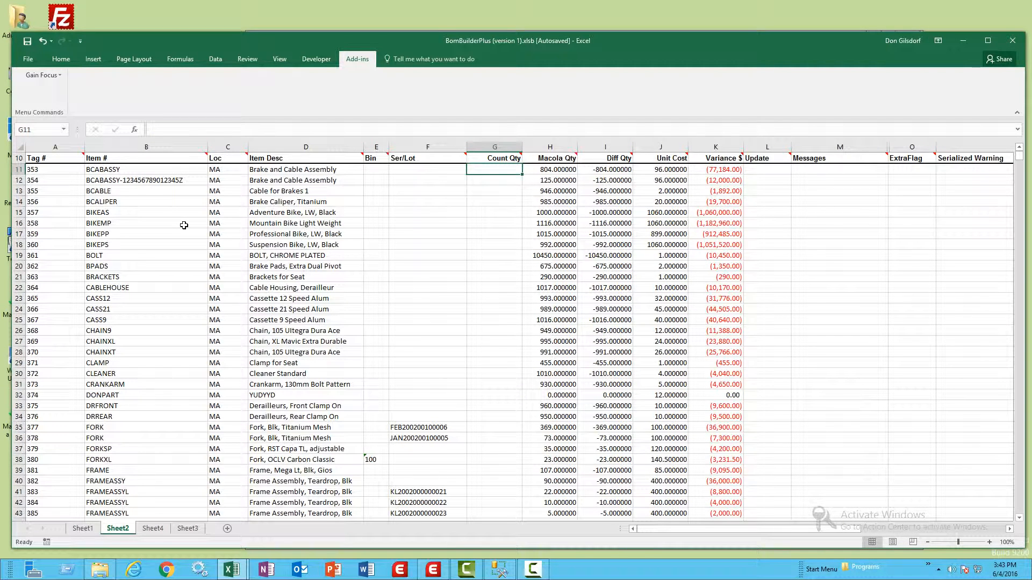
text(=ROU)
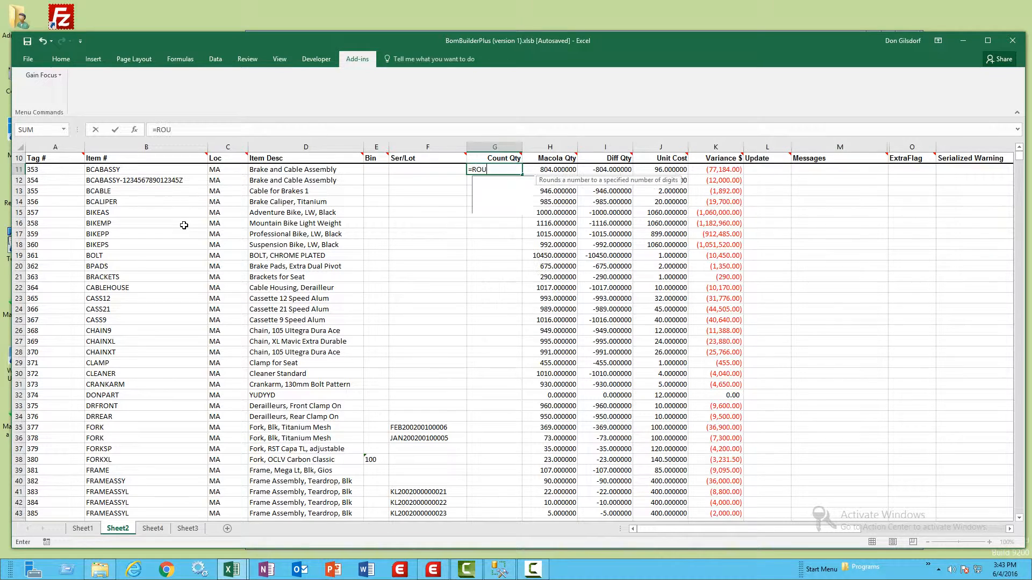
text(ND()
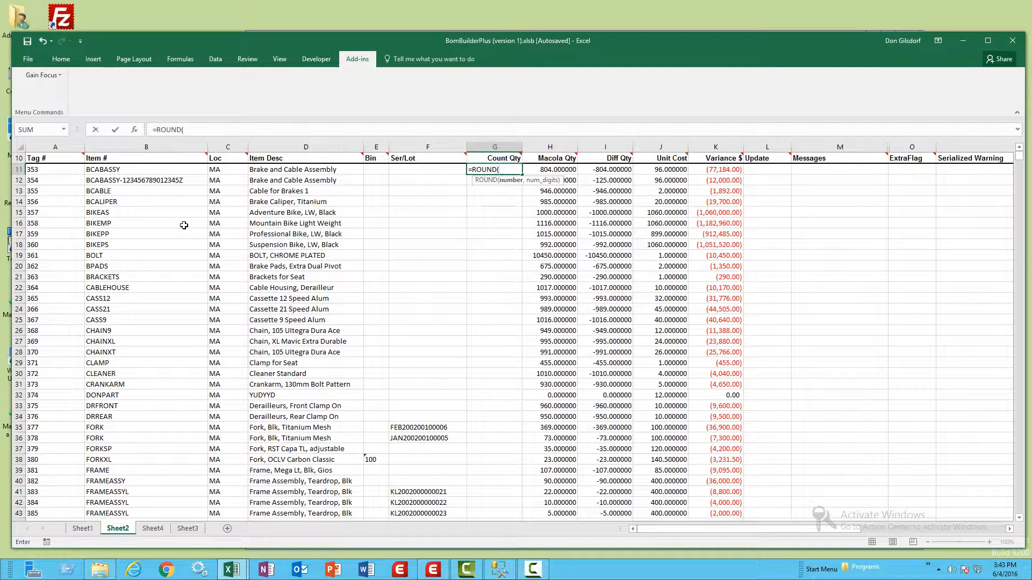
key(Right)
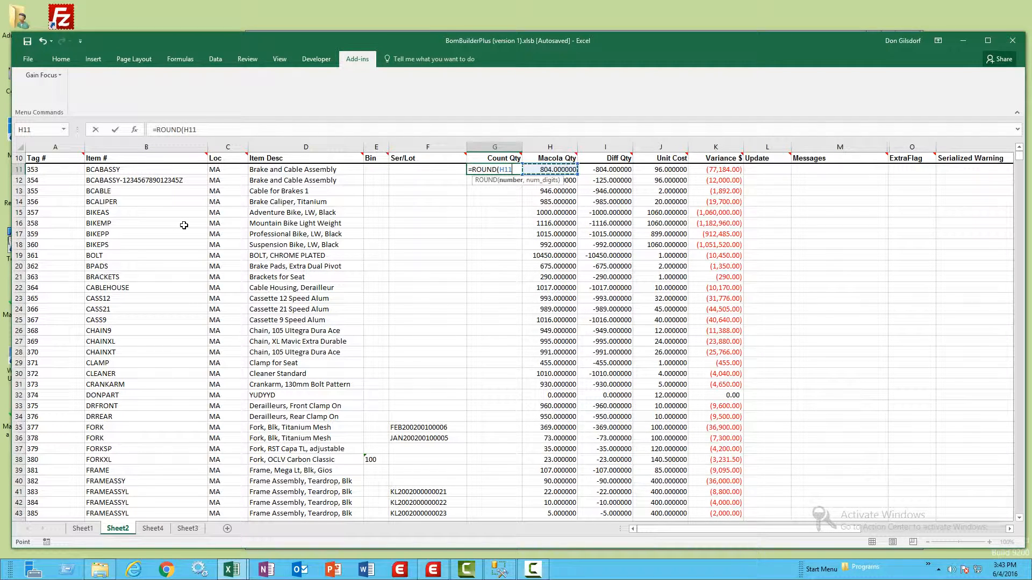
text(*0)
text(.984)
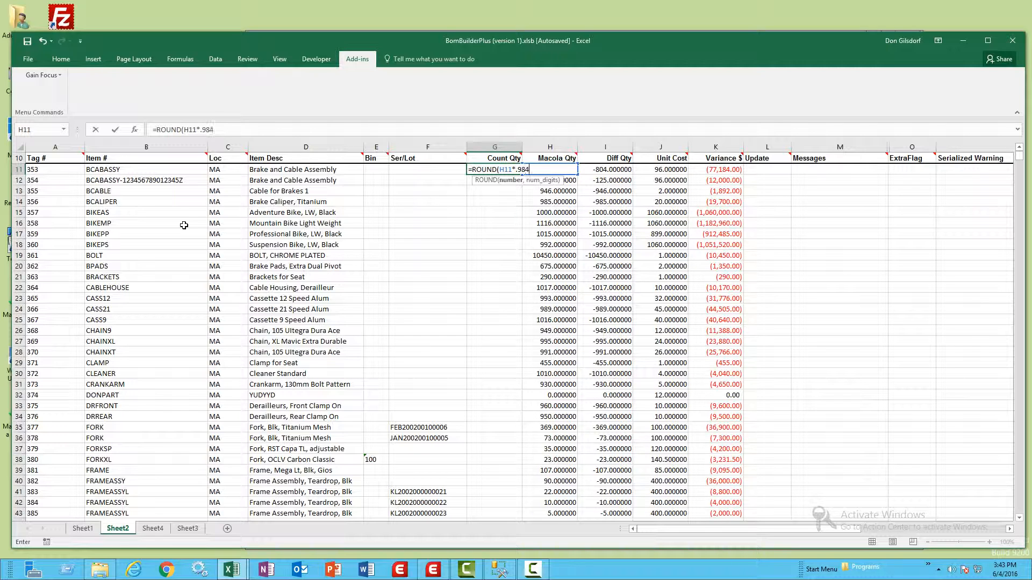
text(,2))
key(ctrl+Return)
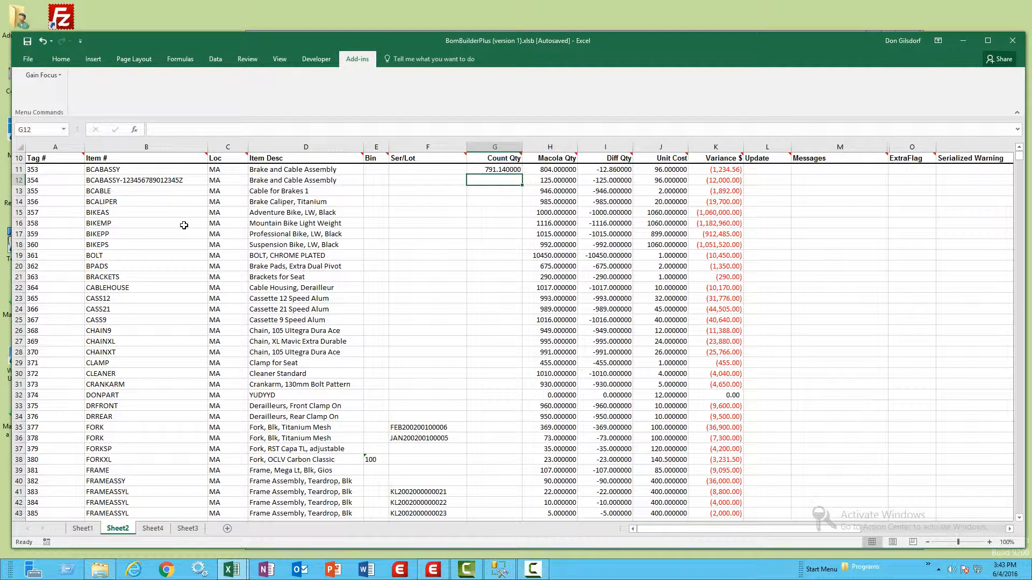
Copy the G11 count formula down the Count Qty column to the last regular tag in row 112.
key(ctrl+c)
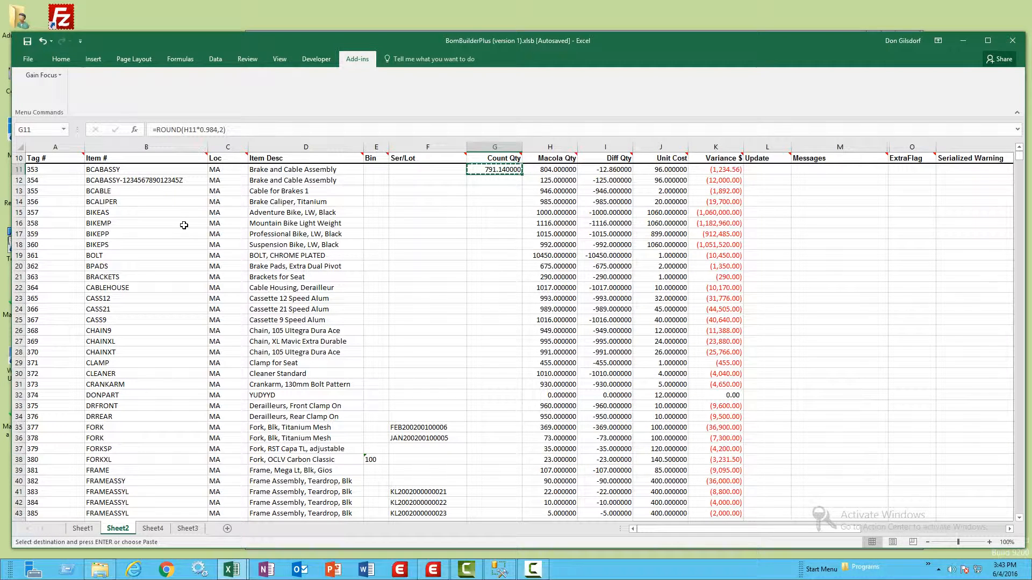
key(ctrl+shift+Down)
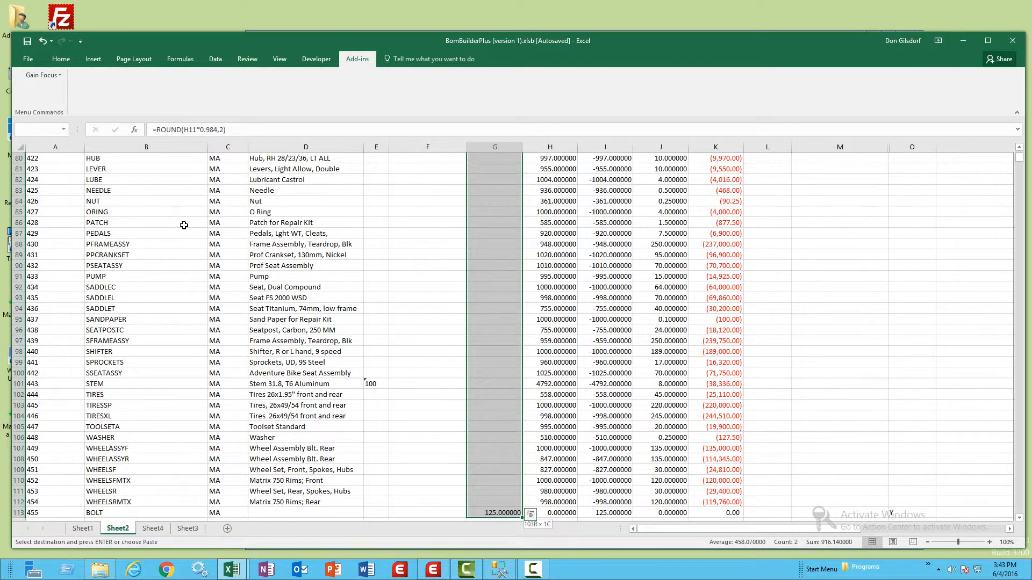
key(Return)
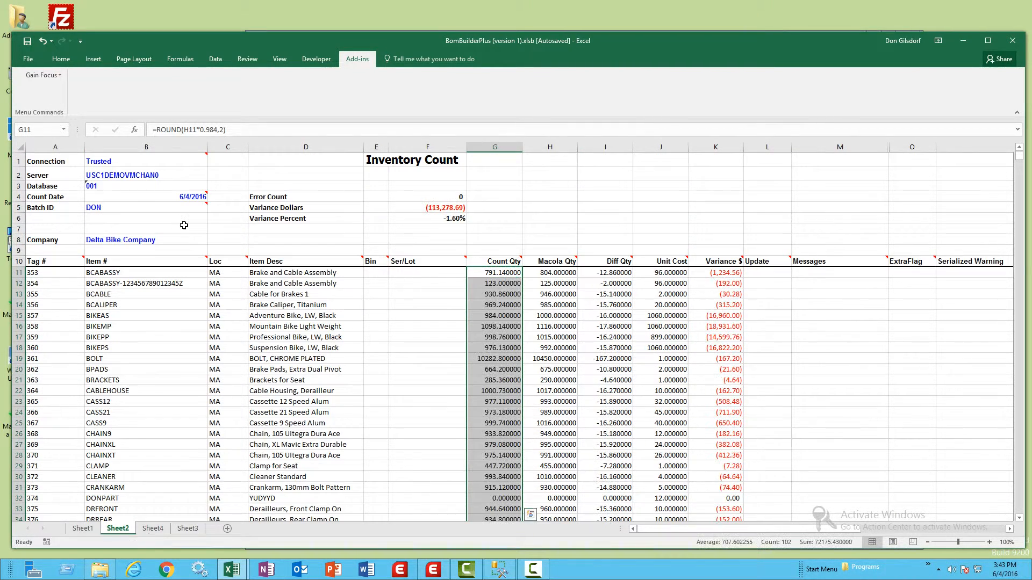
key(Down)
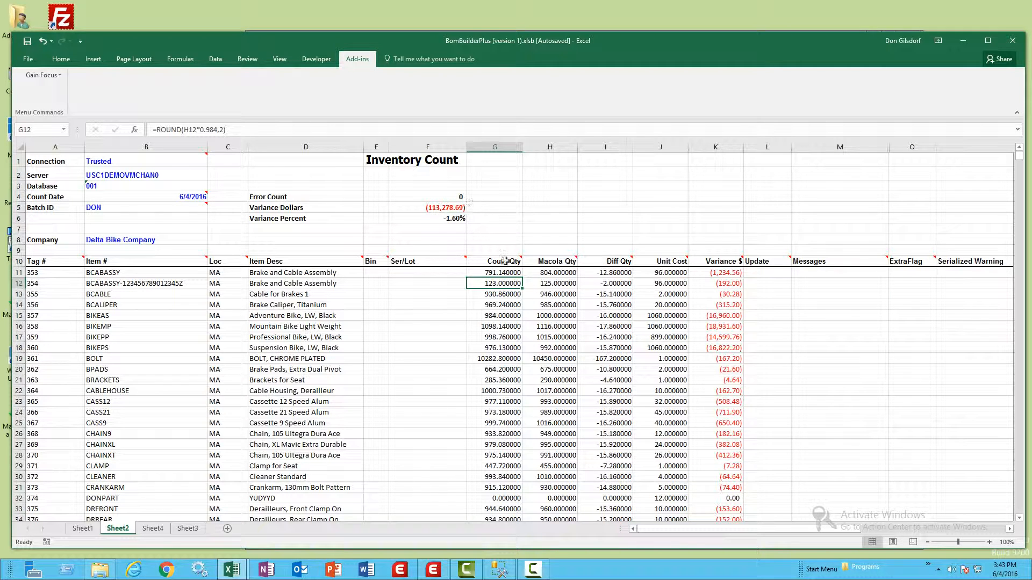
Set the count quantity of the unused extra tags 456 and 457 in rows 114 and 115 to 0.
click(507, 291)
key(ctrl+Down)
key(ctrl+Down)
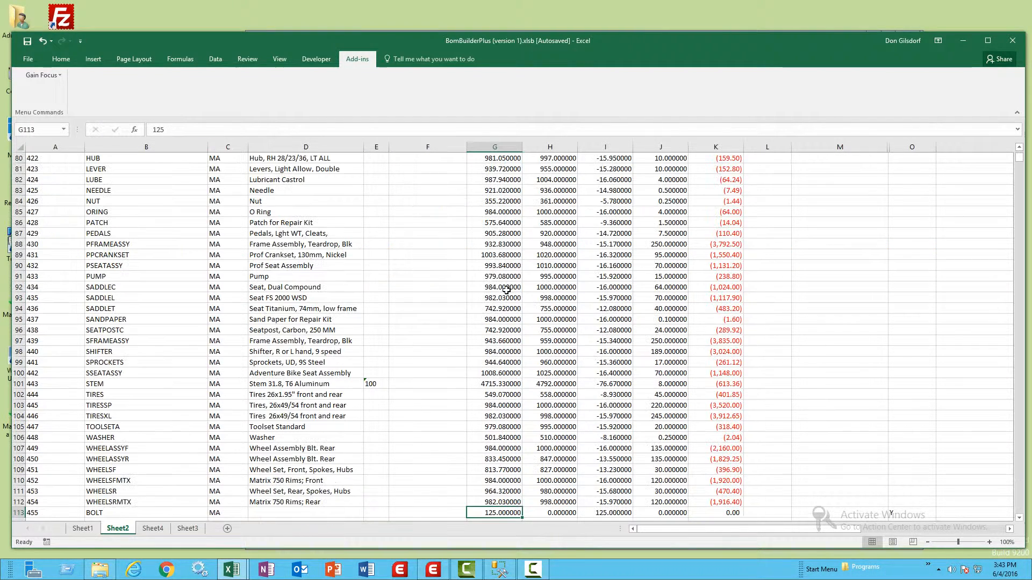
key(Up)
key(Up)
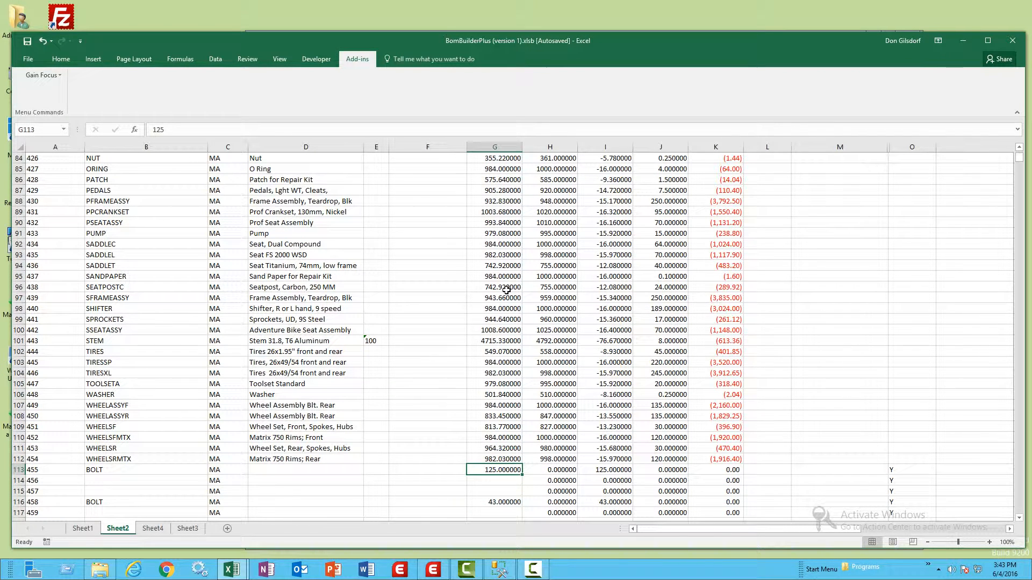
text(0)
key(Return)
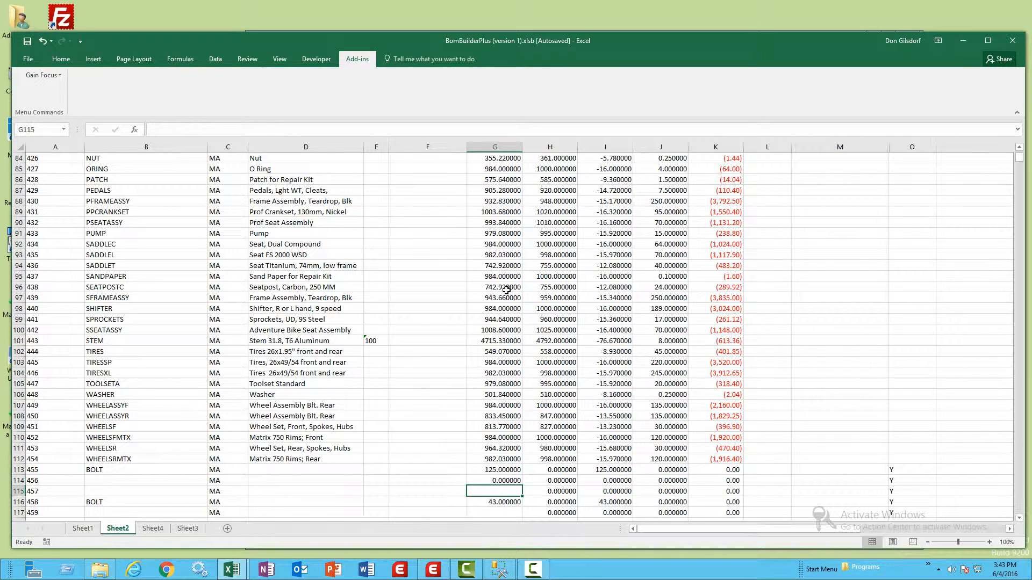
text(0)
key(Return)
key(Return)
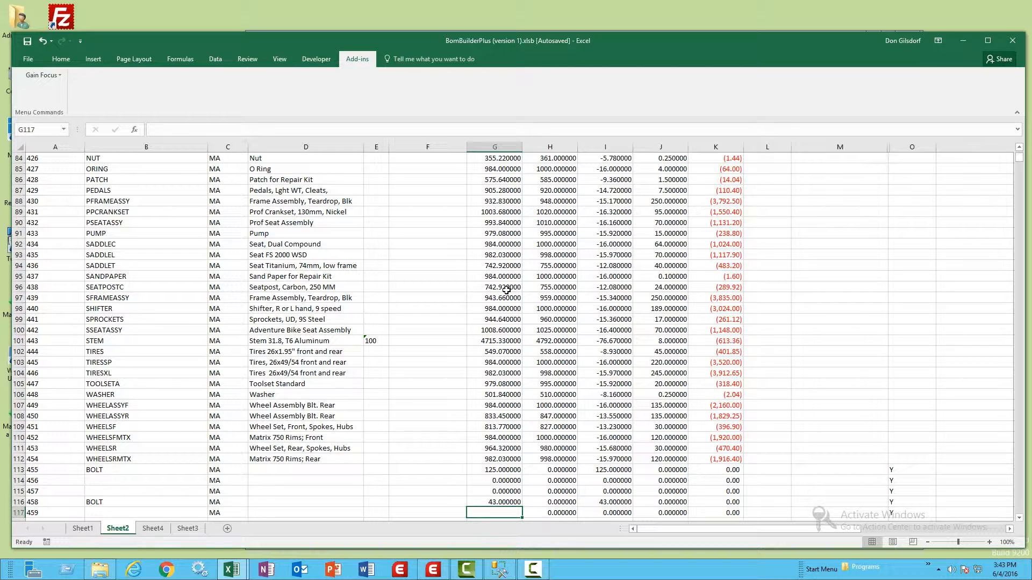
Set the count quantity of the remaining unused extra tags, 459 through 469 in rows 117 to 127, to 0.
text(0)
key(Return)
text(0)
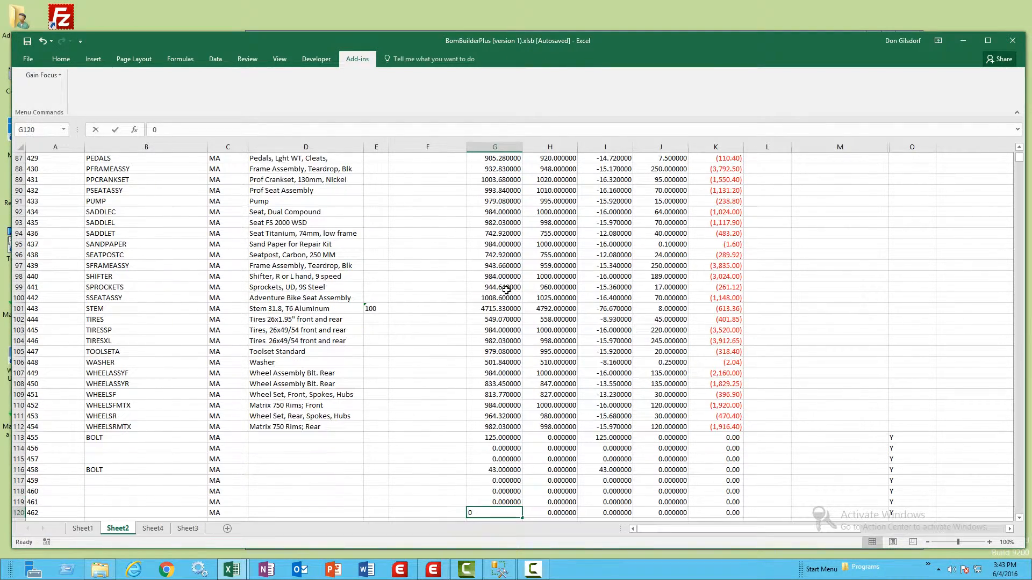
text( 0 0 0 0 0)
key(Return)
text(0)
key(Return)
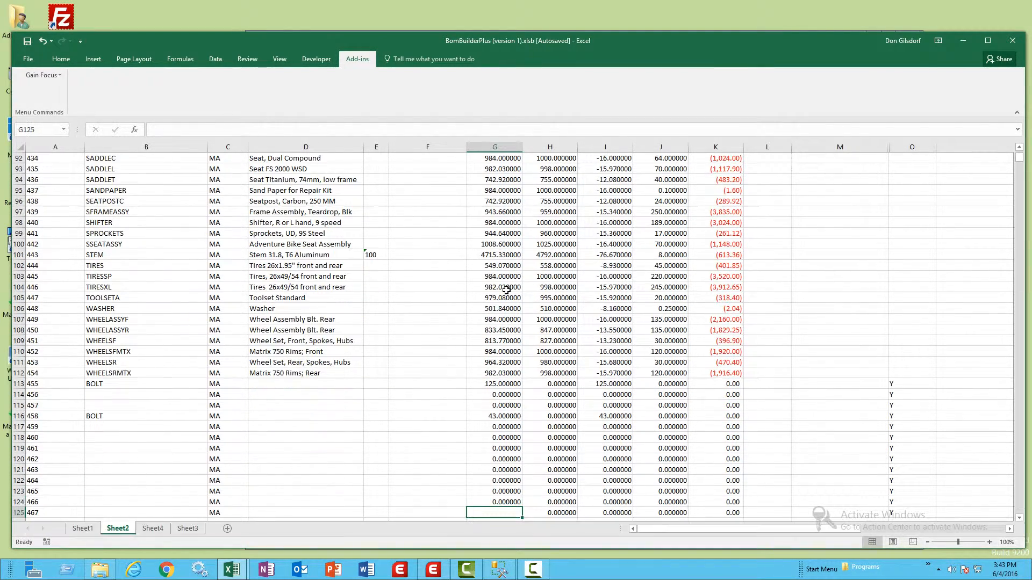
text(0)
key(Return)
text(00)
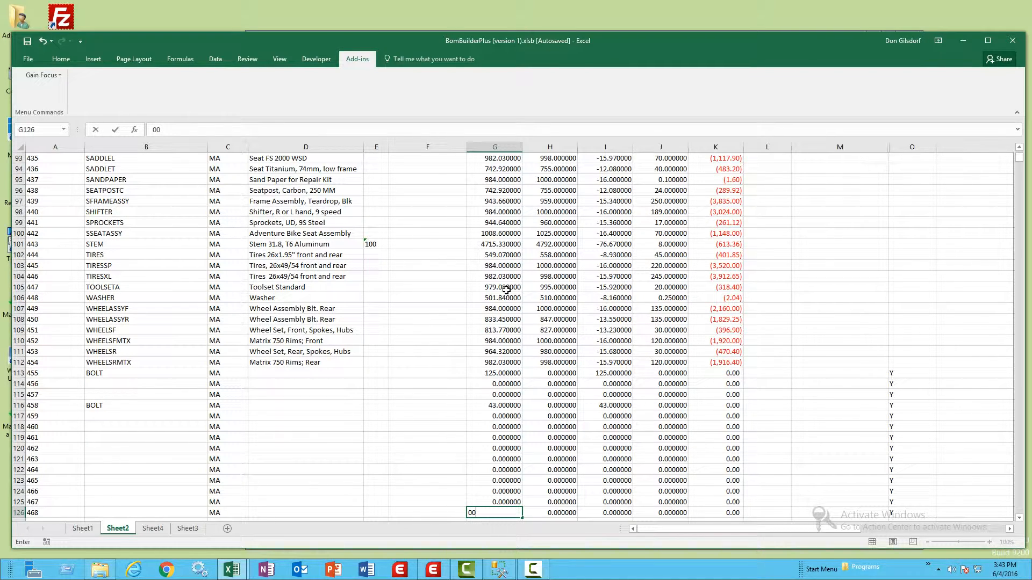
key(Return)
scroll(506, 290, down, 1)
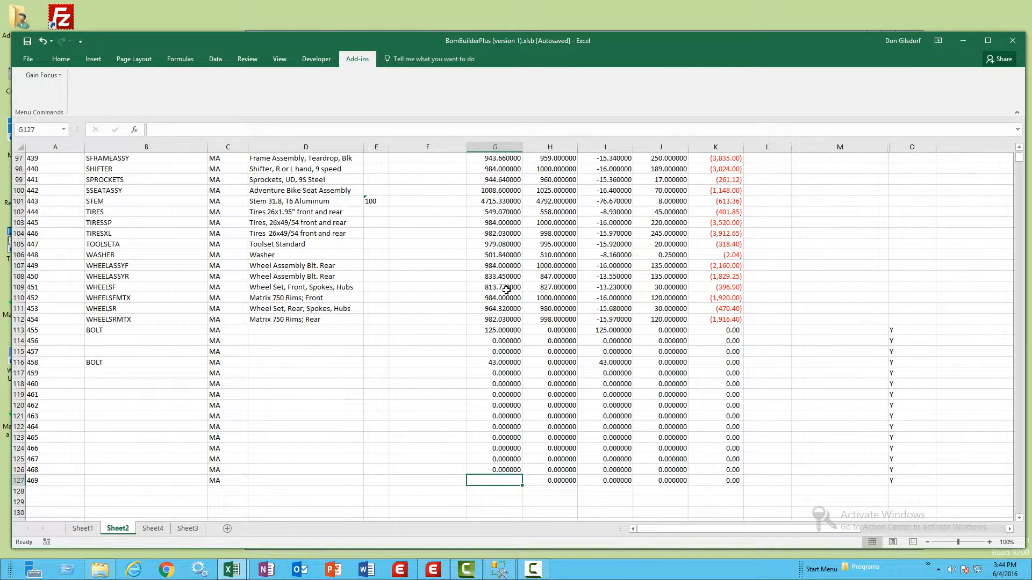
text(0)
key(Return)
key(Return)
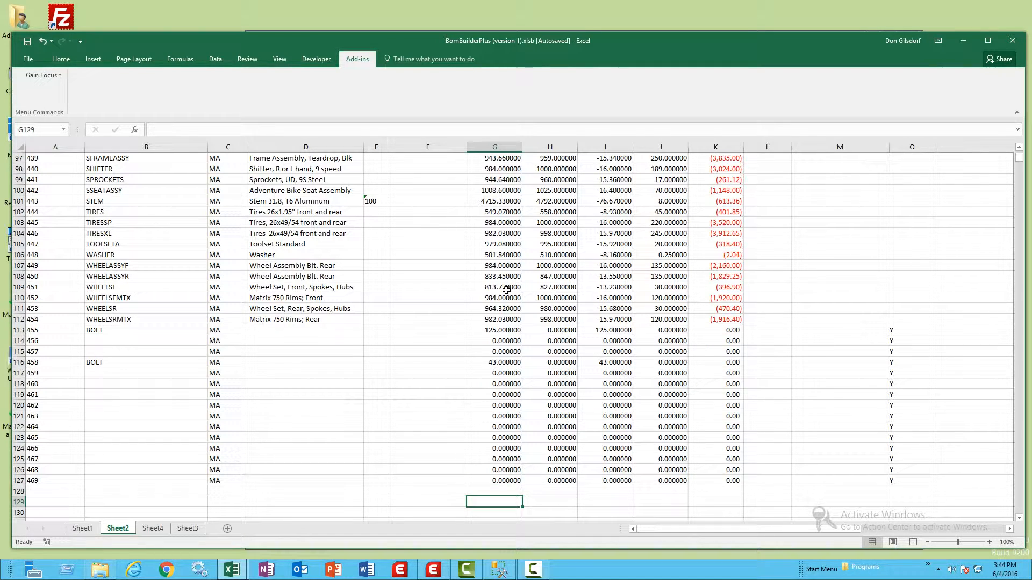
Run the Gain Focus Inventory Count data check on the completed sheet.
key(ctrl+Up)
key(ctrl+Up)
key(ctrl+Up)
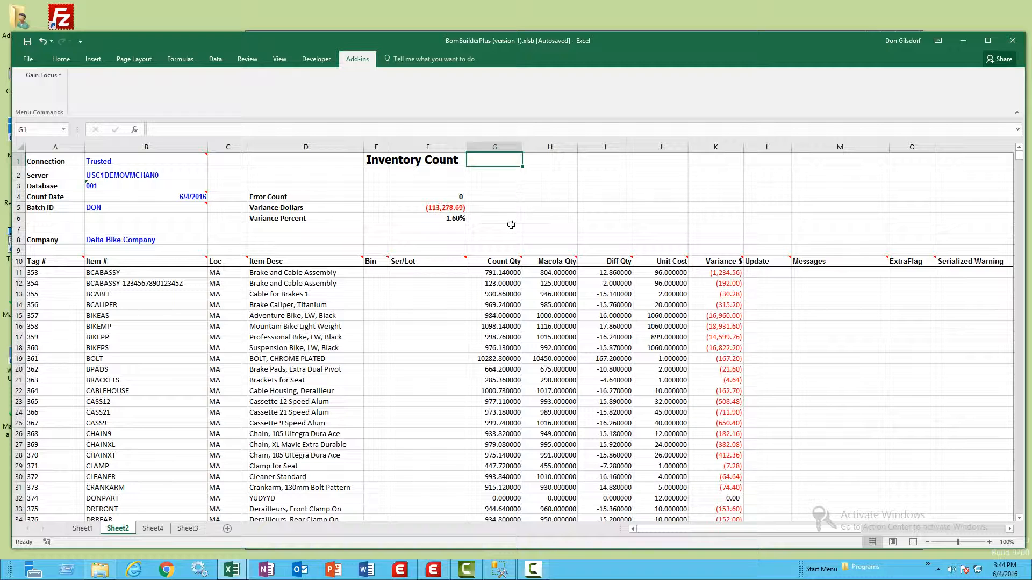
click(464, 218)
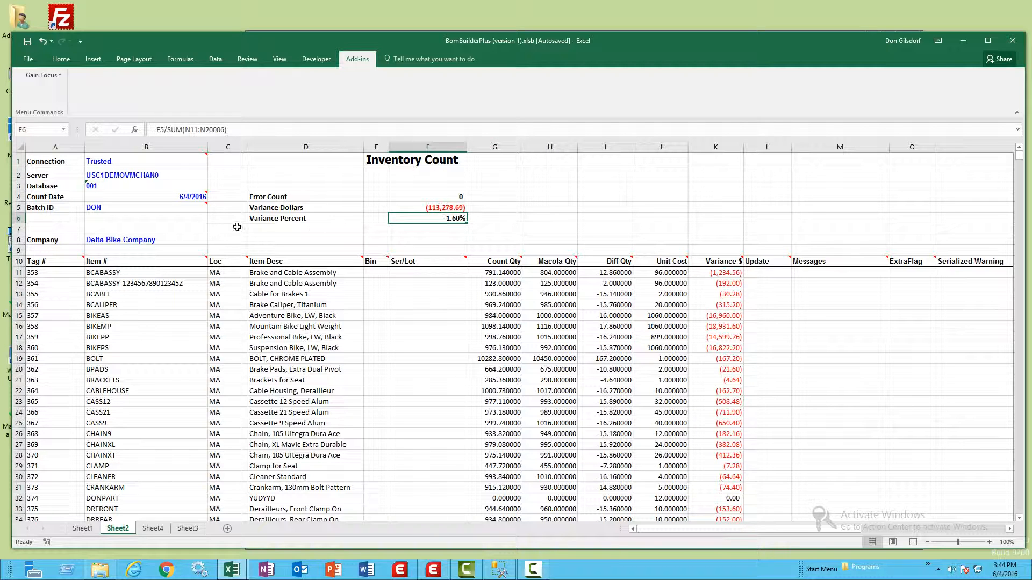
click(56, 72)
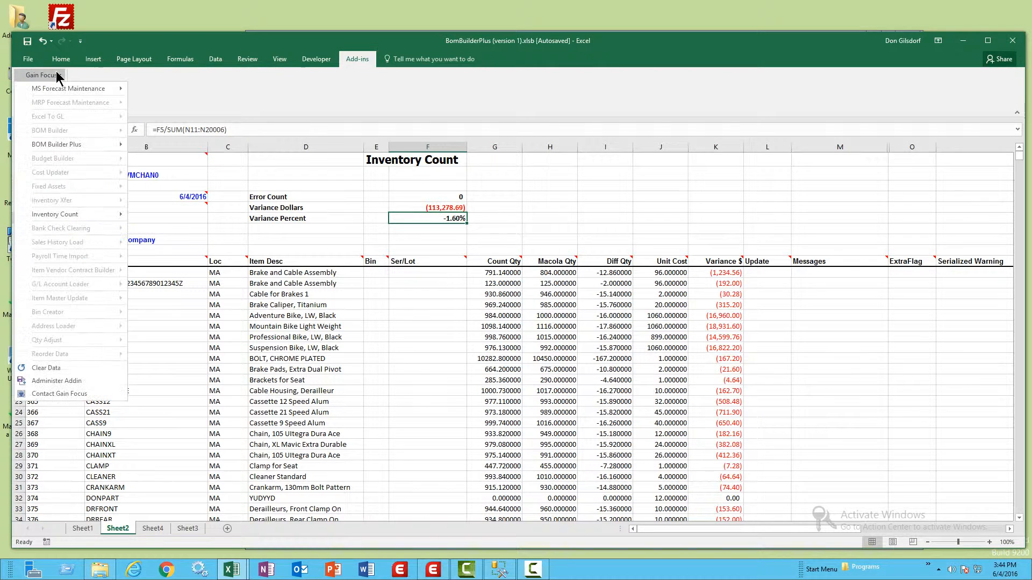
mouse_move(79, 214)
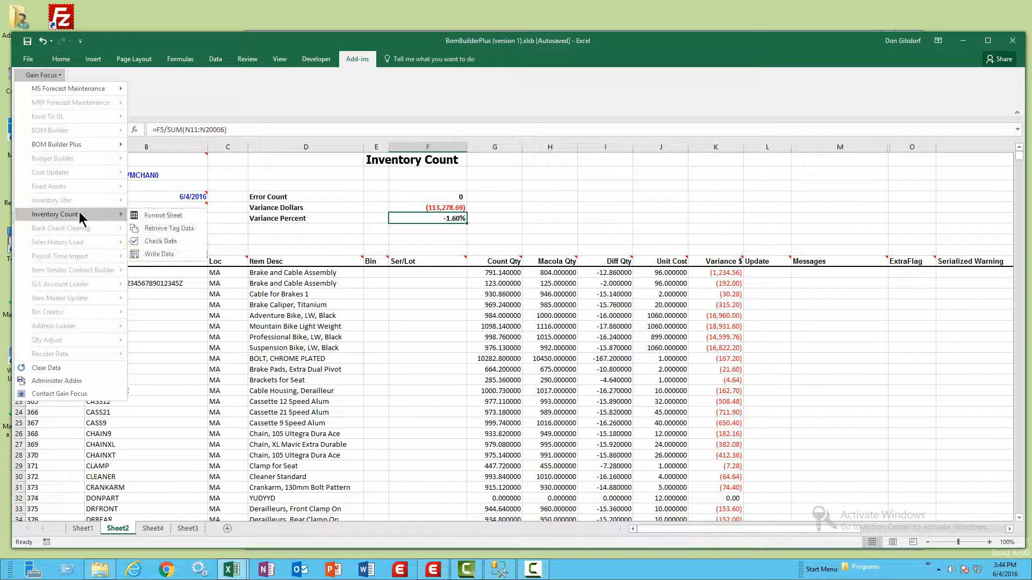
click(192, 243)
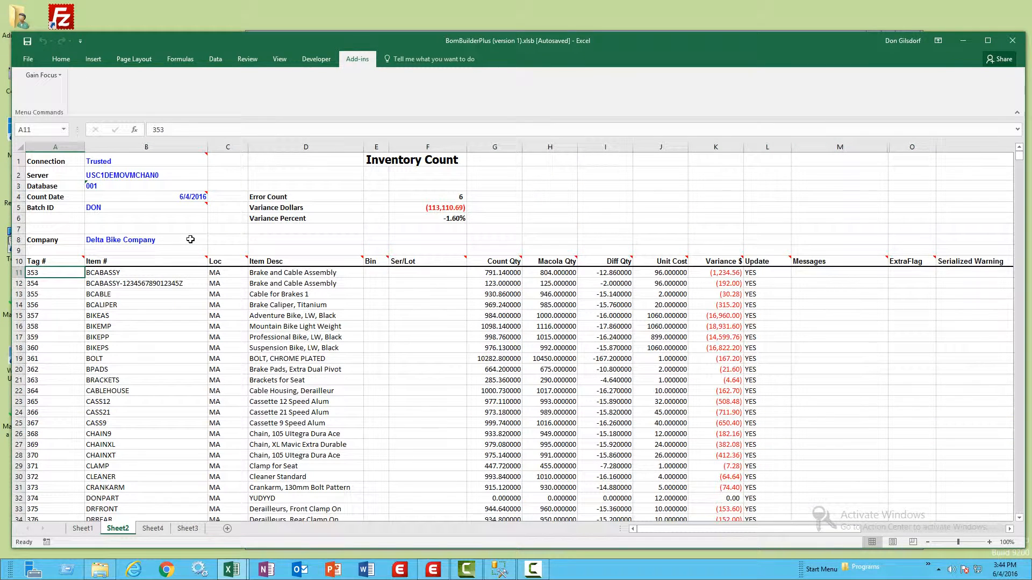
Examine the error count and go down the tag list to inspect the rows flagged by the data check.
click(447, 195)
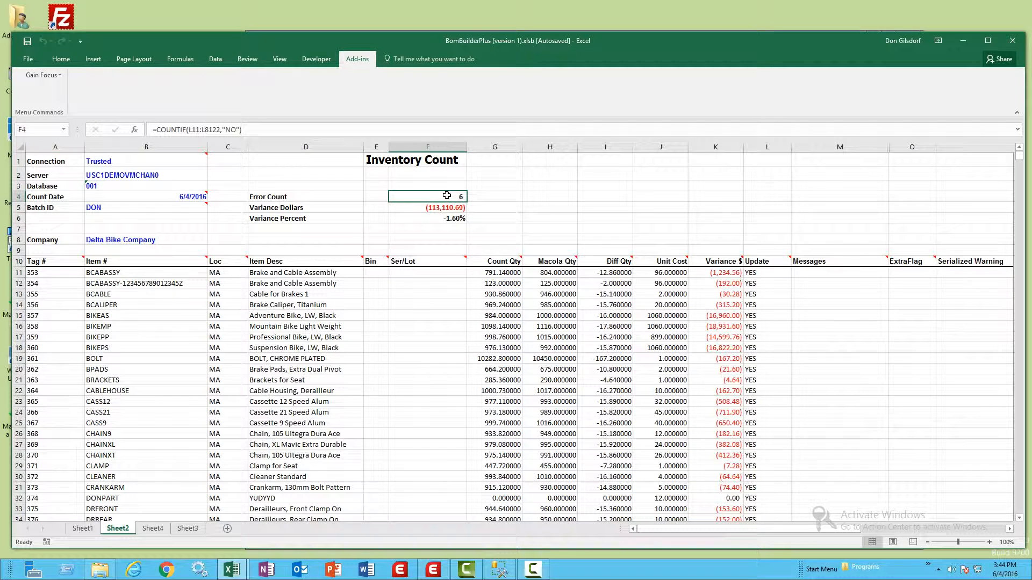
key(Down)
key(Down)
key(Down)
key(Down)
key(Down)
key(Down)
key(Down)
key(Down)
key(Down)
key(Down)
key(Down)
key(Down)
key(Down)
key(Down)
key(Down)
key(Down)
key(Down)
key(Down)
key(Down)
key(Down)
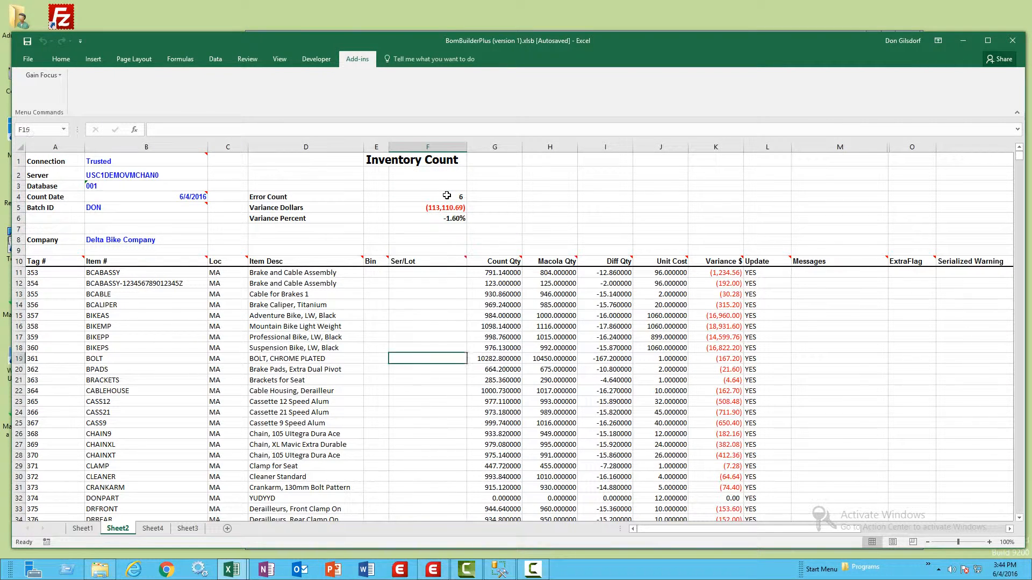
key(Down)
key(Down)
key(Down)
key(Down)
key(Down)
key(Down)
key(Down)
key(Down)
key(Down)
key(Down)
key(Down)
key(Down)
key(Down)
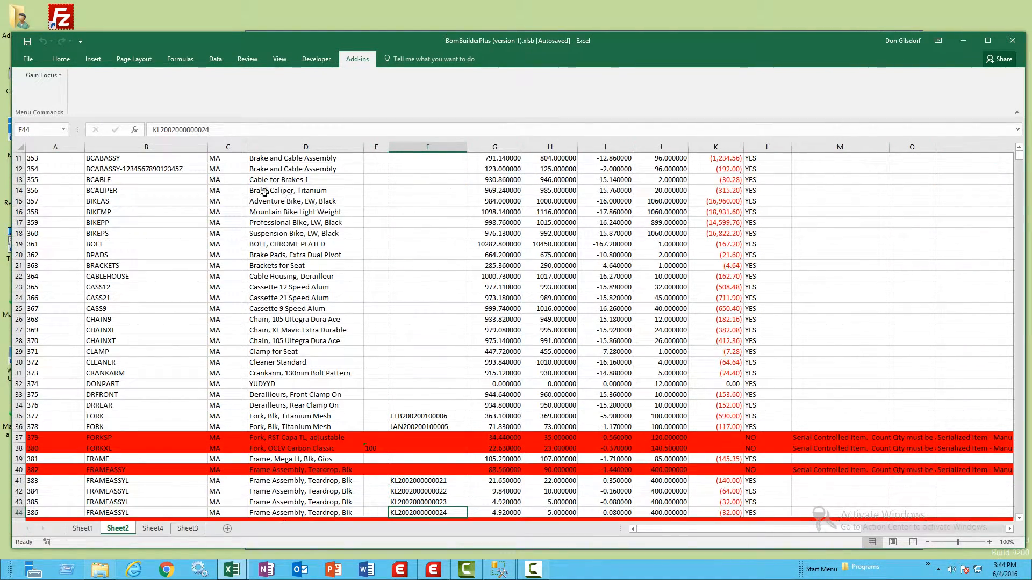
Set the count quantities of the flagged serialized items FORKSP, FORKXL and FRAMEASSY to 35, 22 and 80.
mouse_move(41, 437)
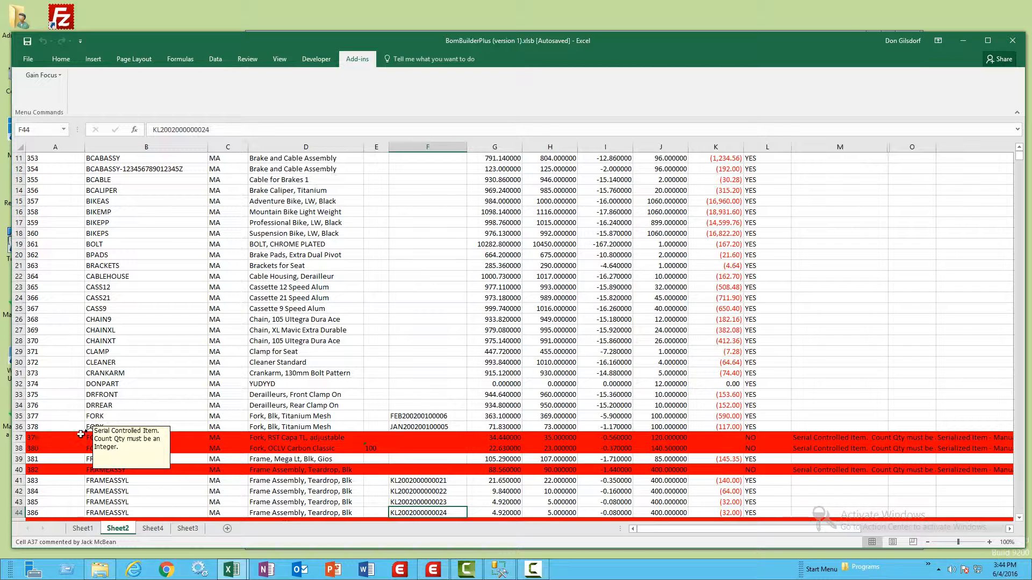
click(522, 441)
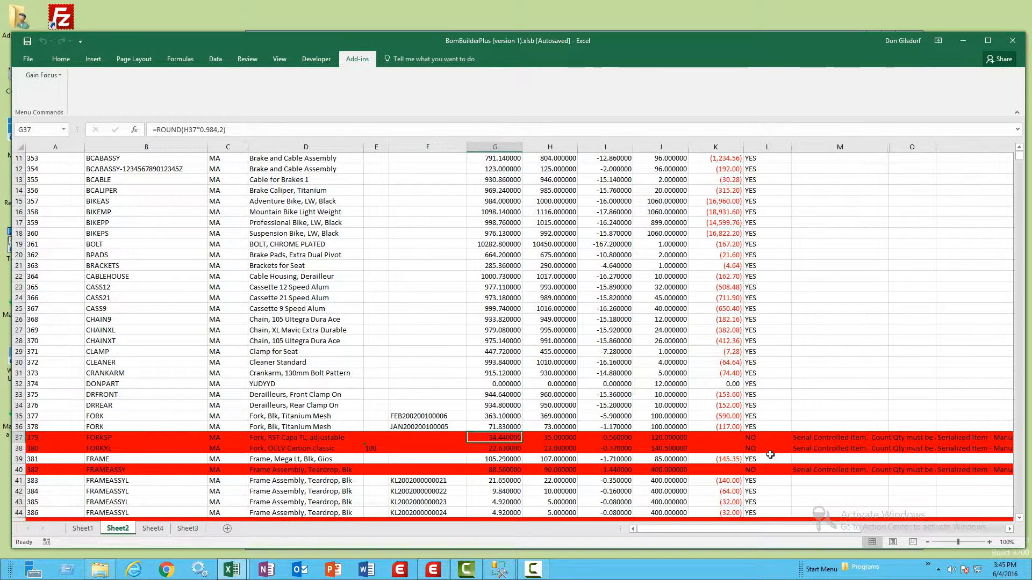
text(35)
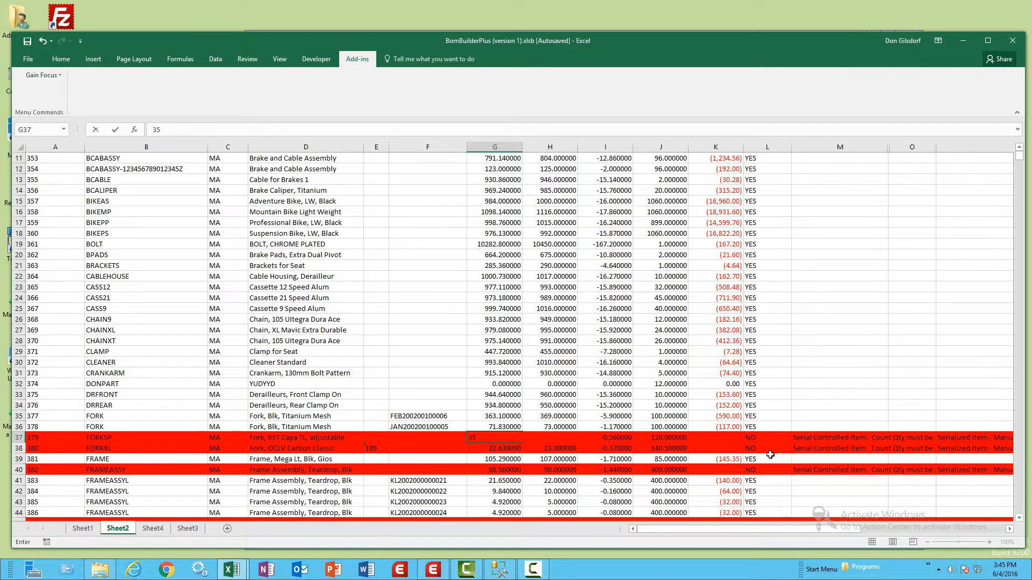
key(Return)
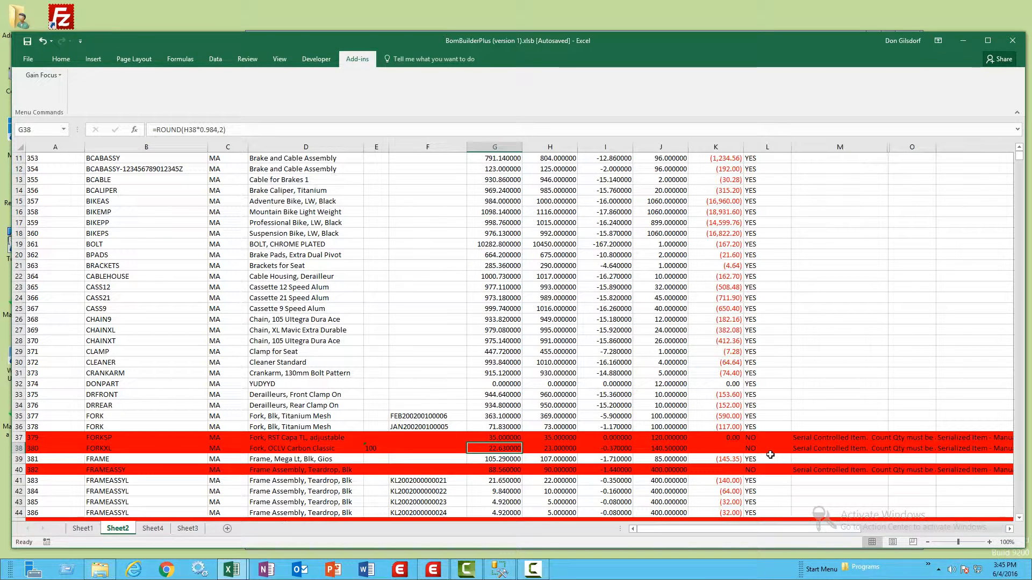
text(22)
key(Return)
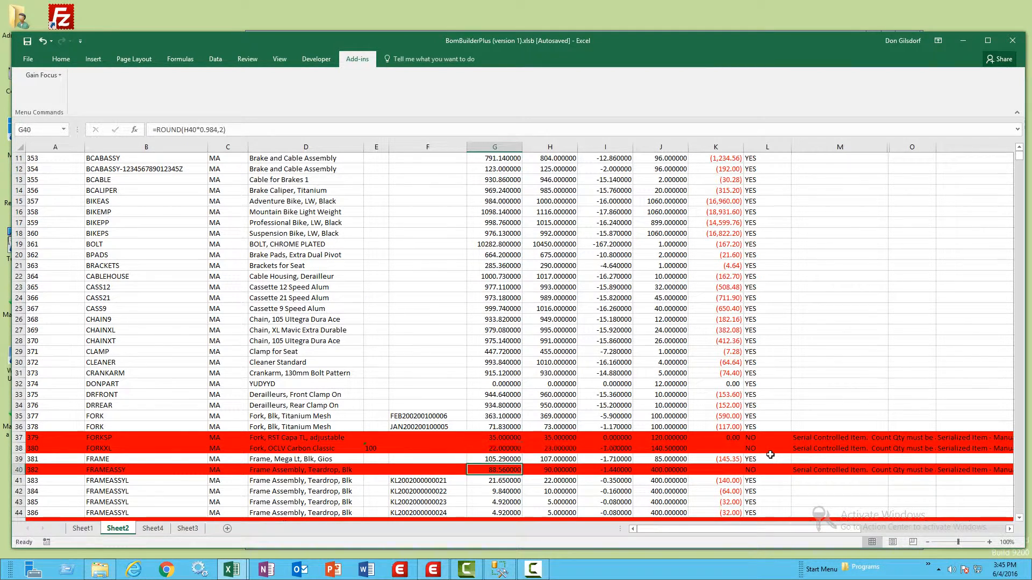
key(Return)
text(80)
key(Return)
Set the count quantities of the flagged frames FRAMESP and FRAMEXL in rows 45 and 46 to 32 and 36.
key(Return)
key(Return)
key(Return)
key(Return)
key(Return)
key(Return)
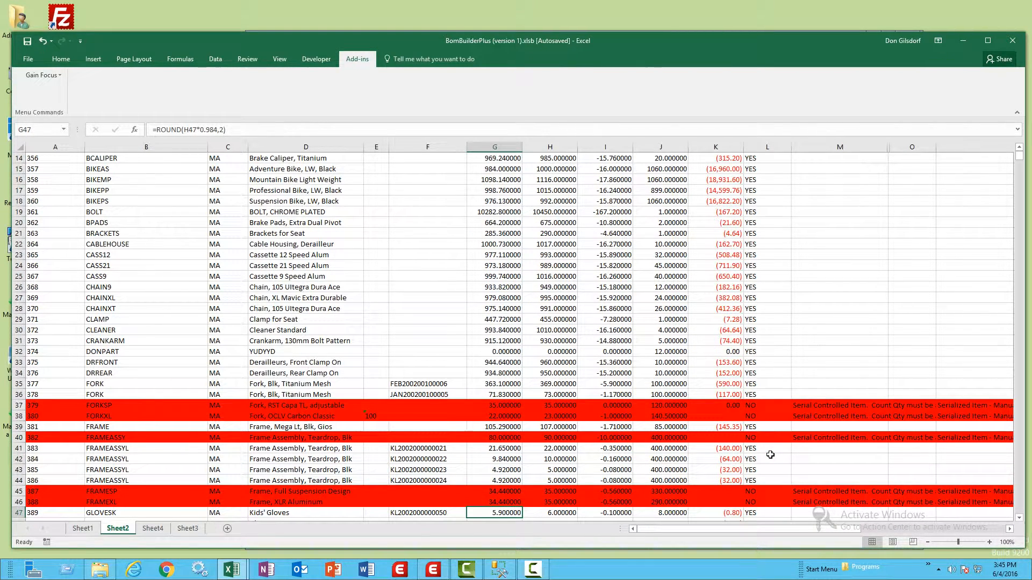
key(Up)
key(Up)
text(32)
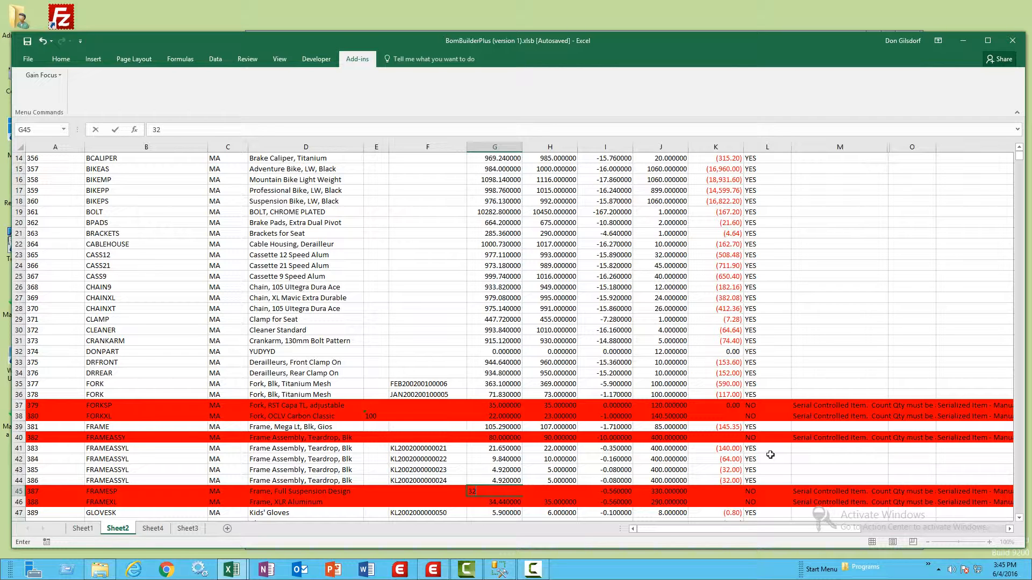
key(Return)
text(36)
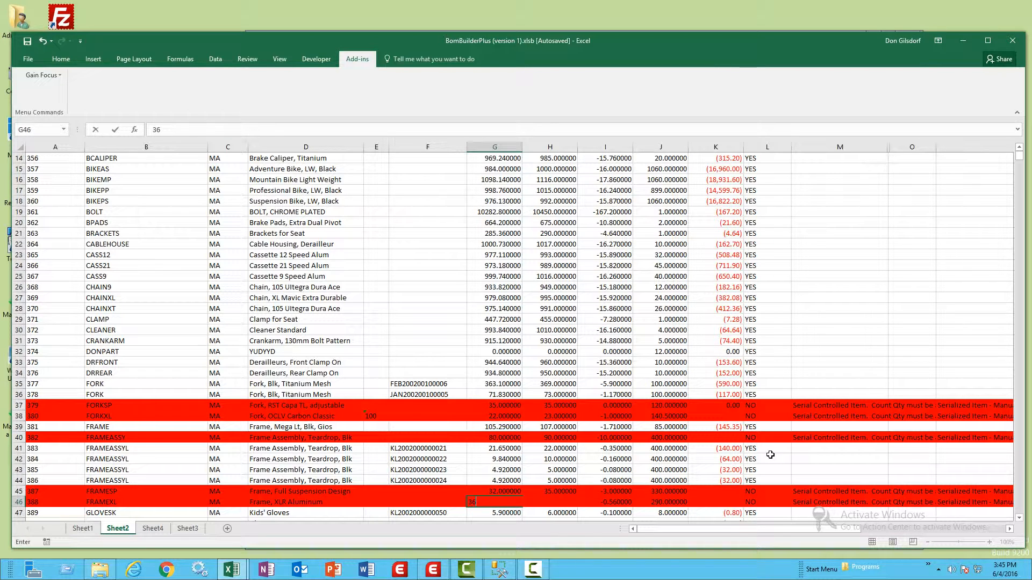
key(Return)
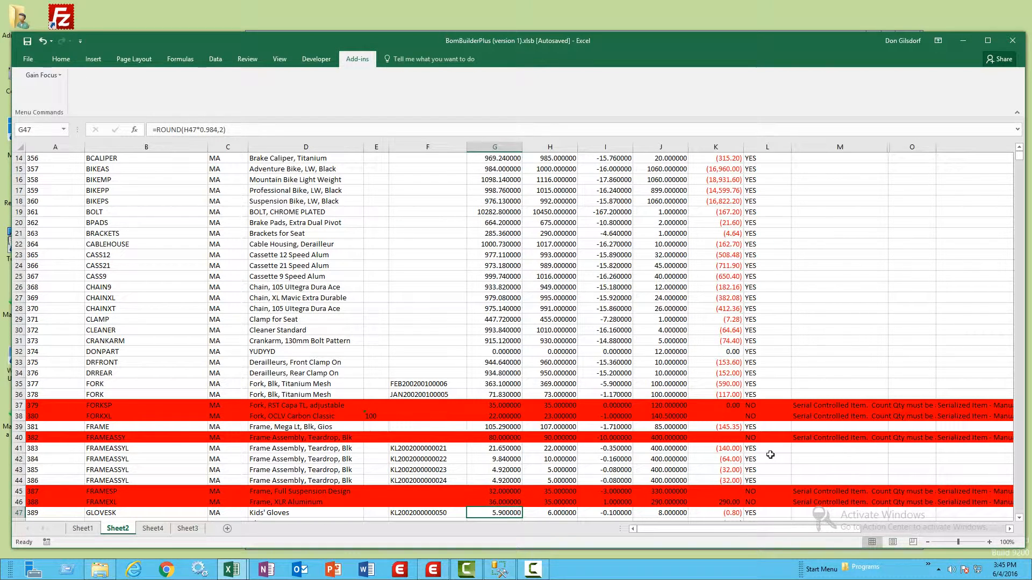
Set the count quantity of the flagged black handlebar tape, HBTAPEB in row 62, to 0.
key(Down)
key(Down)
key(Down)
key(Down)
key(Down)
key(Down)
key(Down)
key(Down)
key(Down)
key(Down)
key(Down)
key(Down)
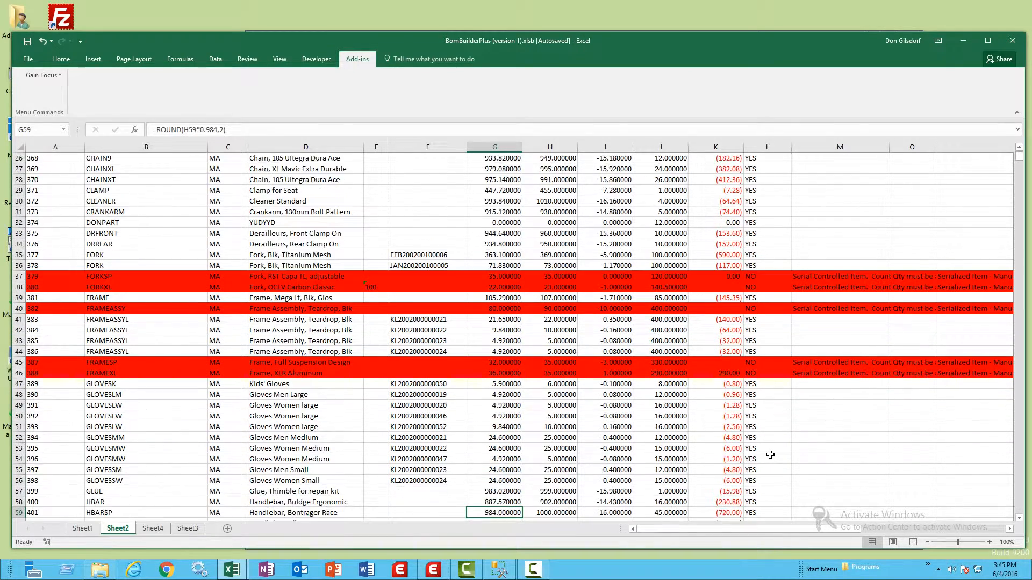
key(Down)
key(Down)
key(Down)
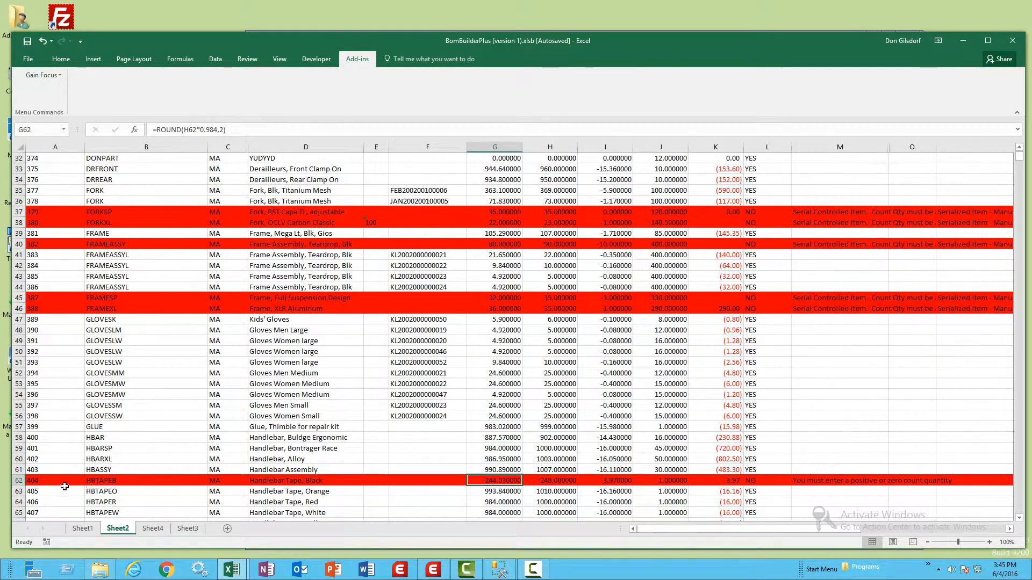
mouse_move(59, 478)
key(Right)
key(Left)
text(0)
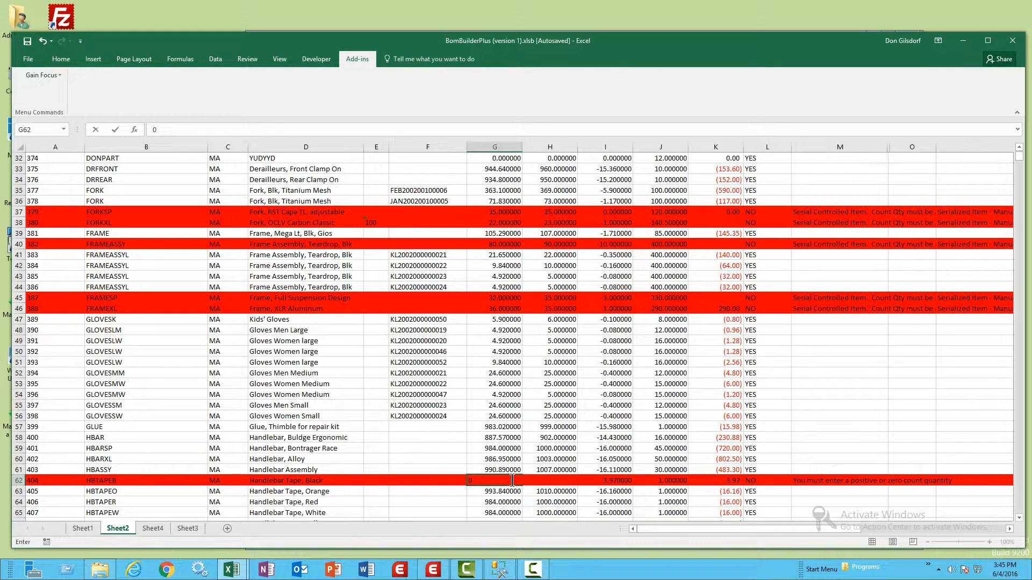
key(Return)
Look for further flagged rows below the handlebar tapes and return to the summary at the start of the sheet.
key(Down)
key(Down)
key(Down)
key(Down)
key(Down)
key(Down)
key(Down)
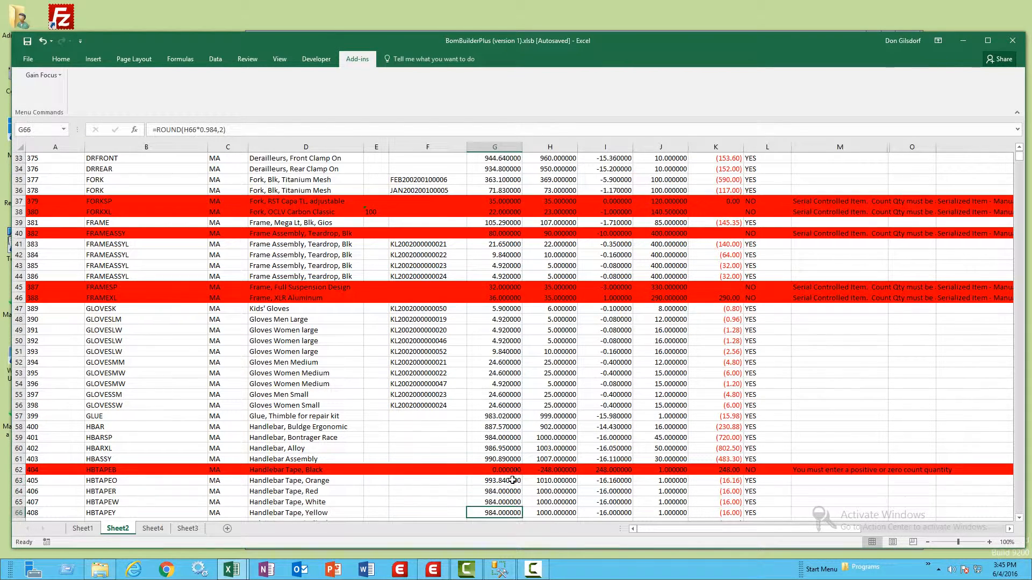
key(Up)
key(Up)
key(Up)
key(Up)
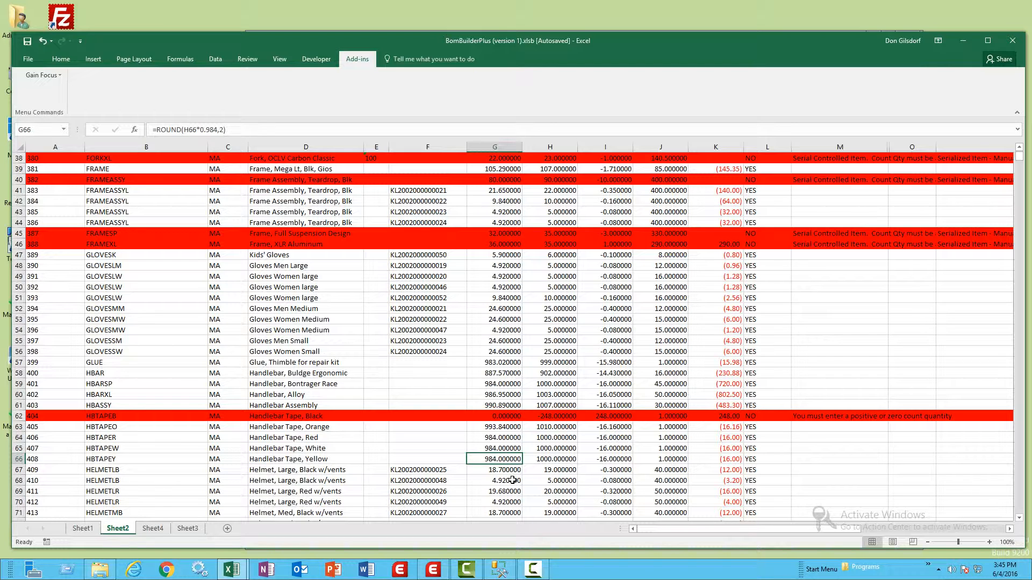
key(ctrl+Up)
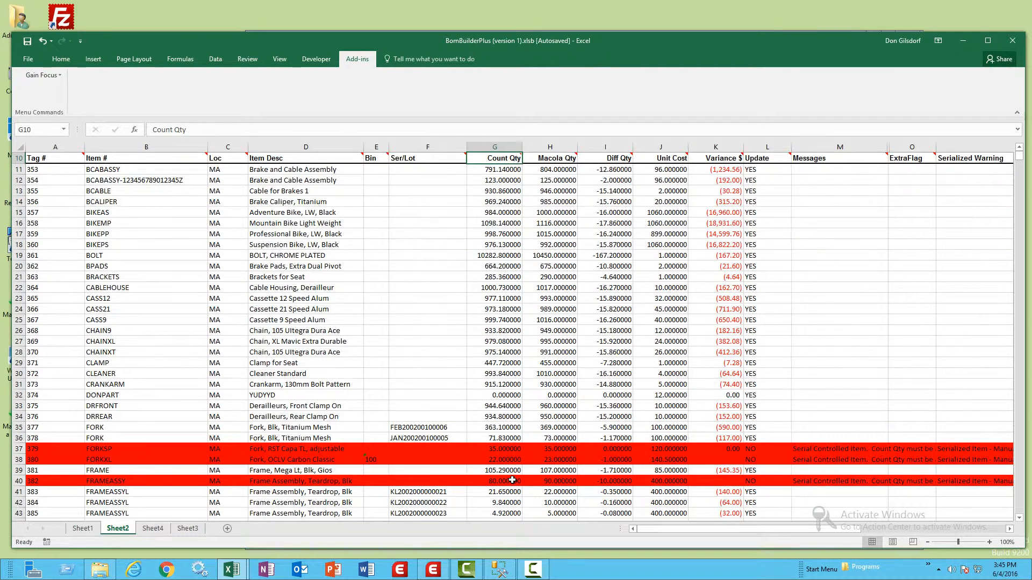
key(ctrl+Up)
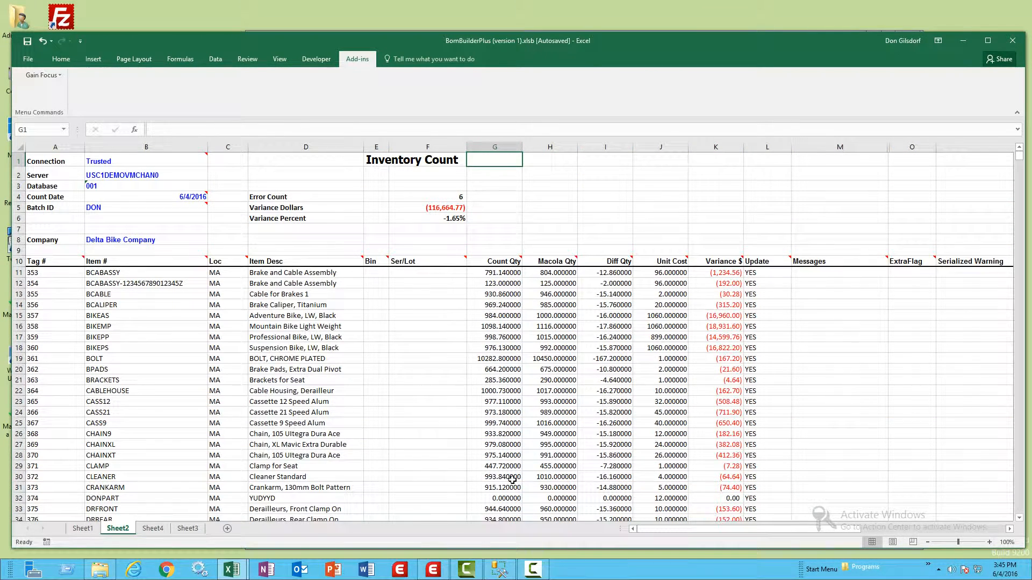
Rerun the Gain Focus Inventory Count data check on the corrected count quantities.
click(122, 273)
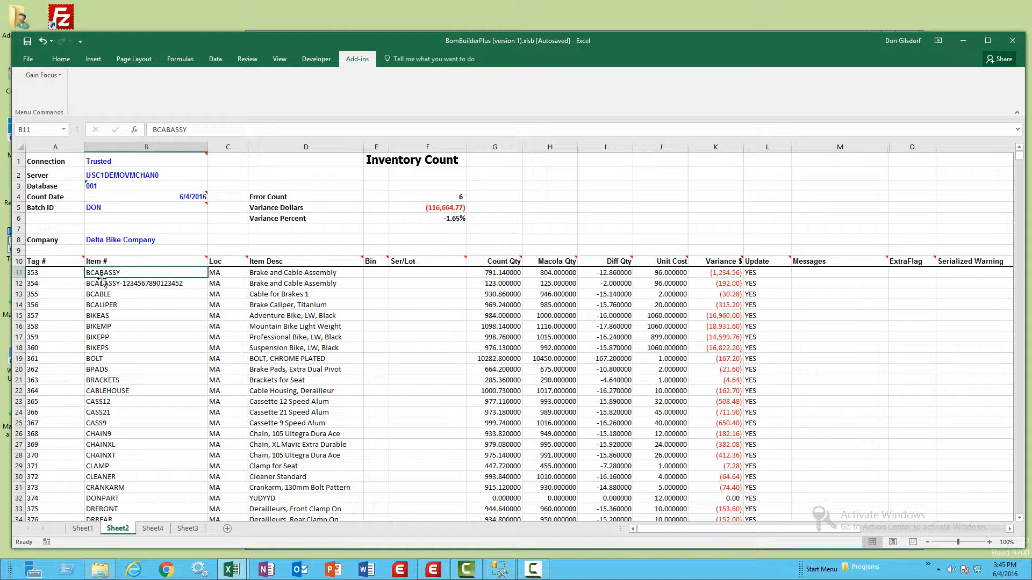
click(910, 147)
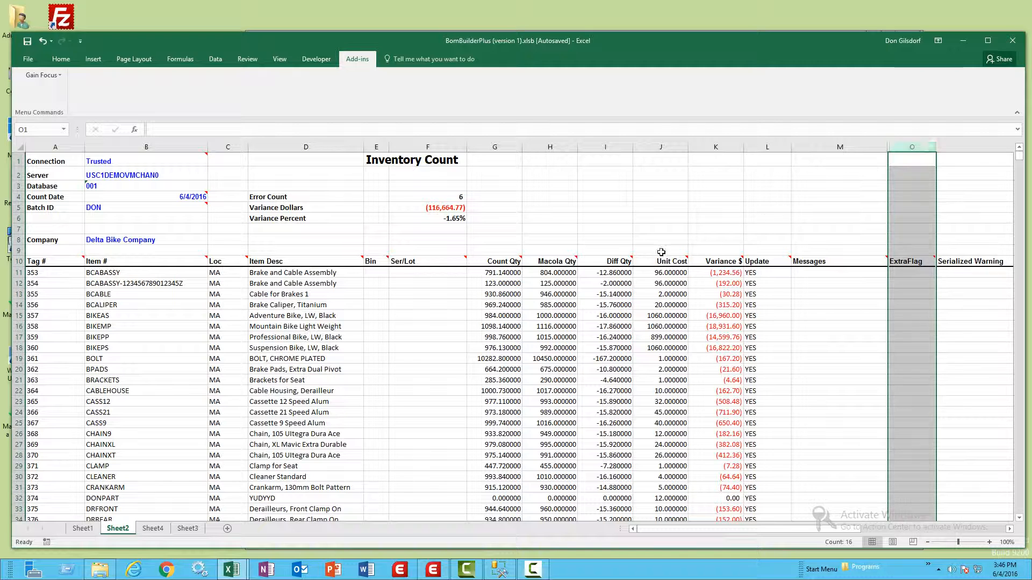
click(577, 229)
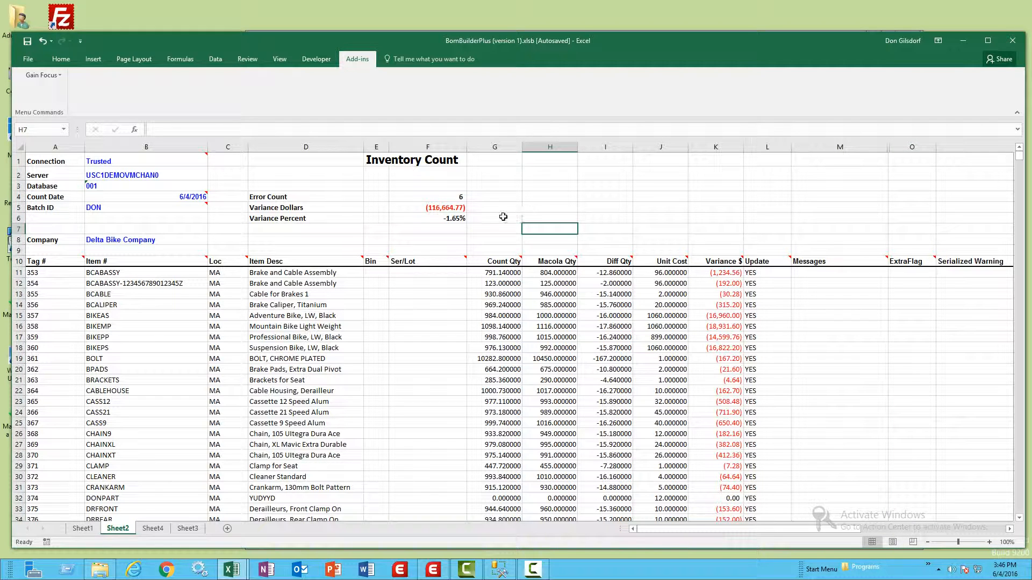
click(60, 76)
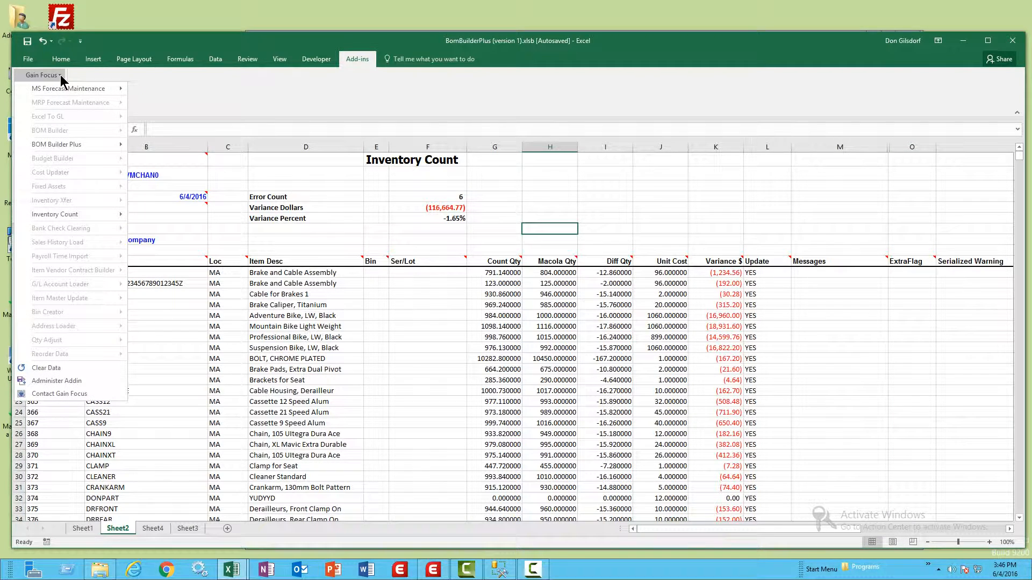
mouse_move(54, 214)
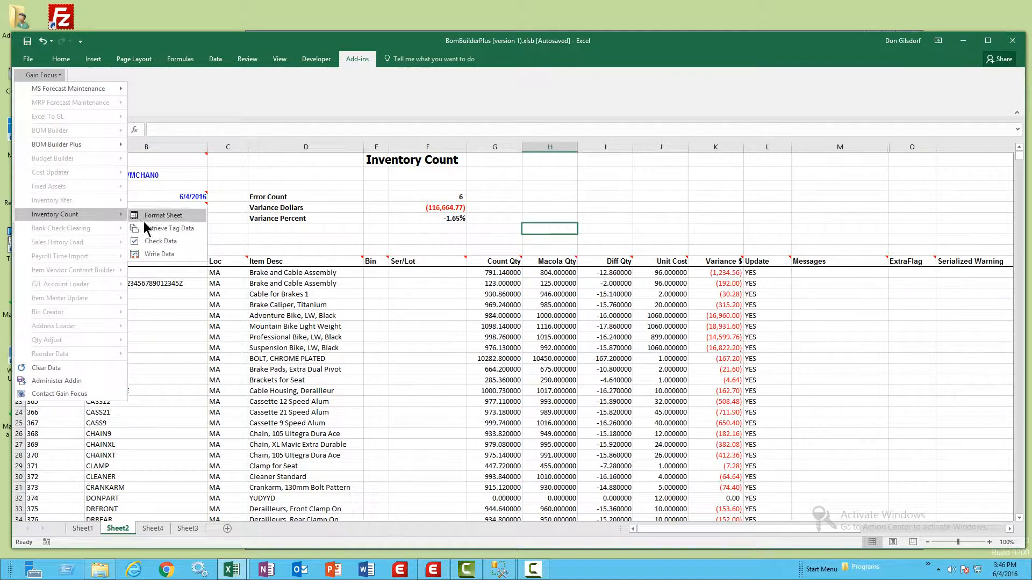
click(160, 241)
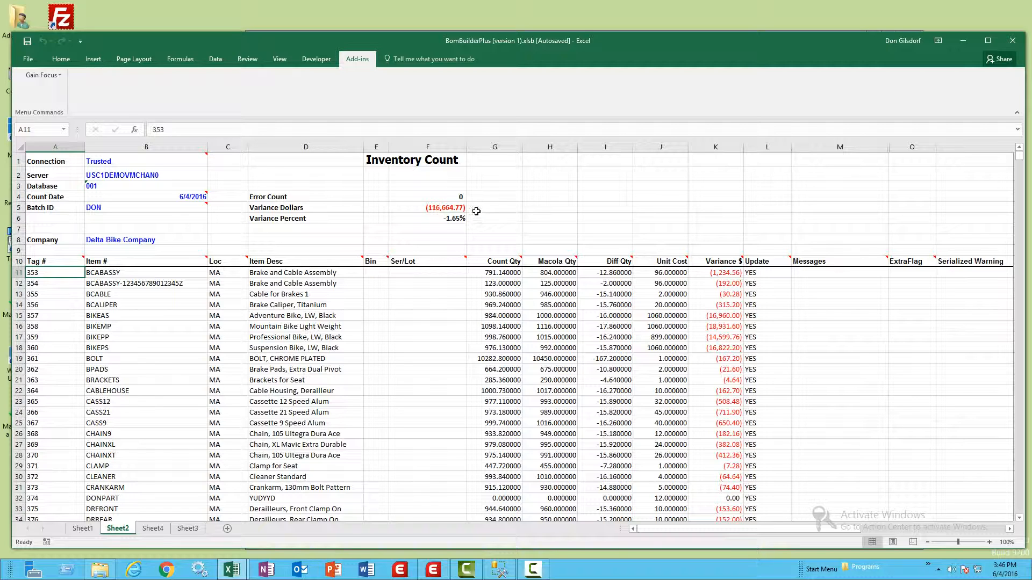
Examine the Serialized Warning column for items that need a manual serial adjustment.
click(956, 306)
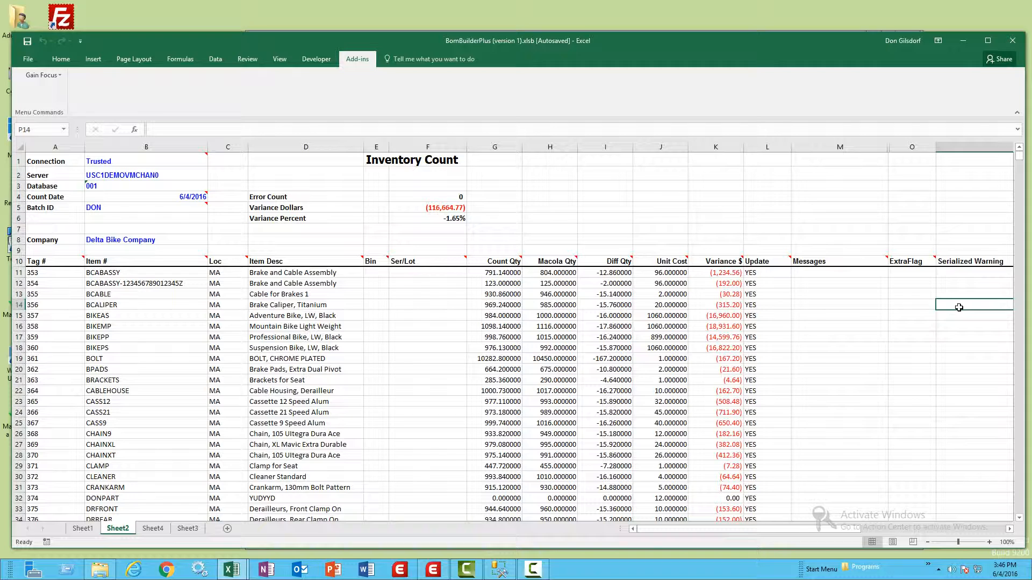
key(Right)
key(Left)
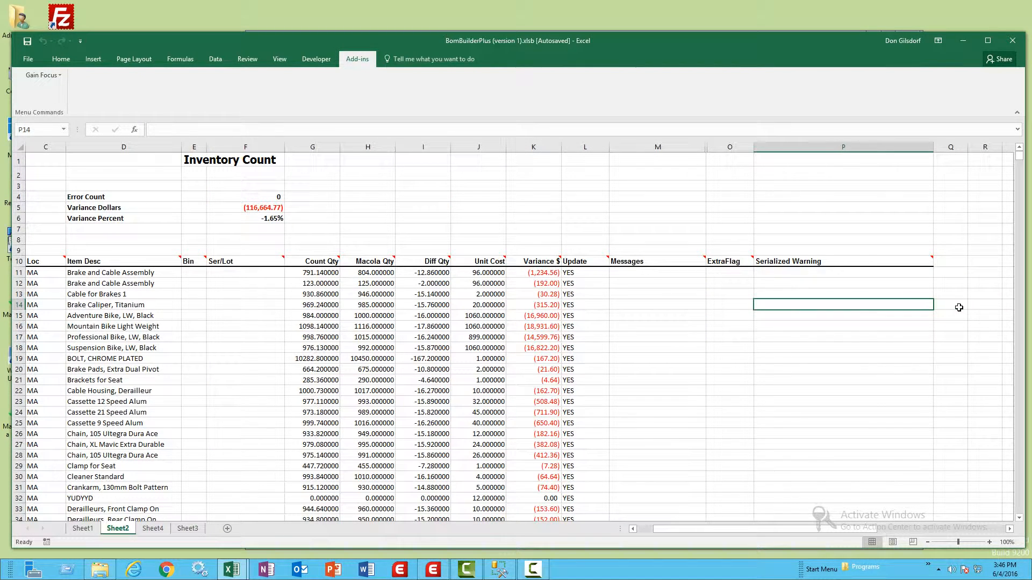
key(ctrl+Down)
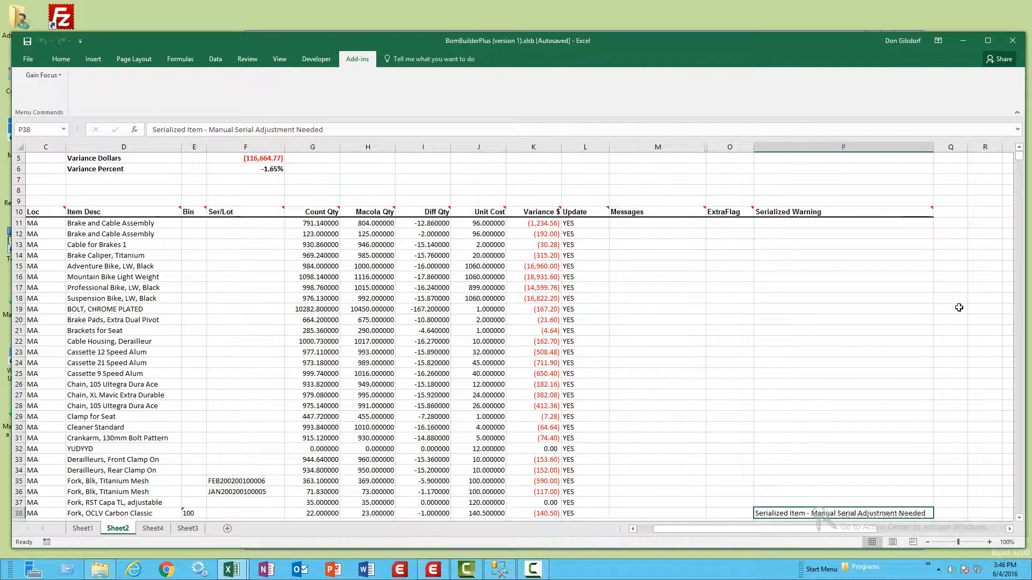
key(ctrl+Down)
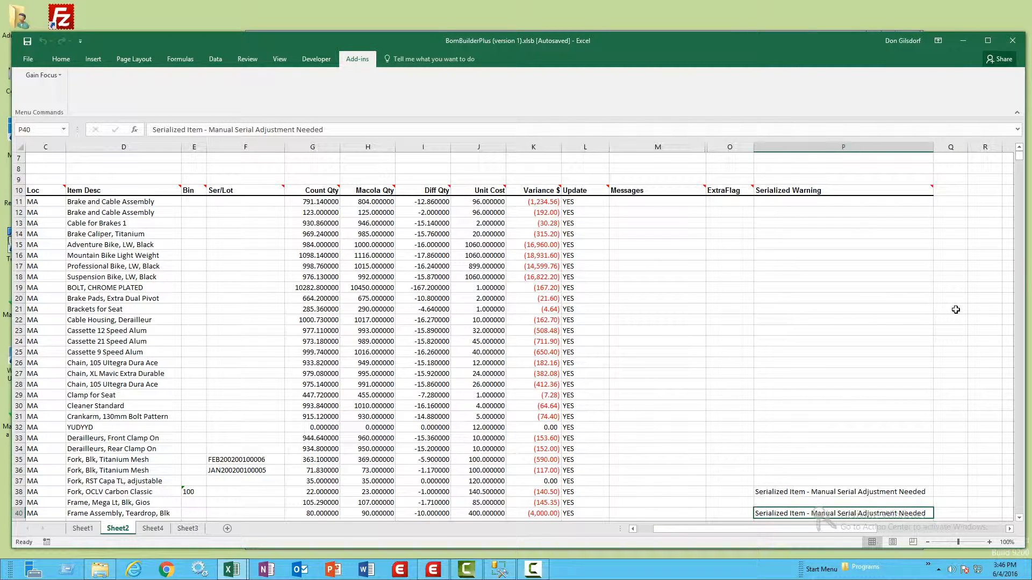
key(ctrl+Up)
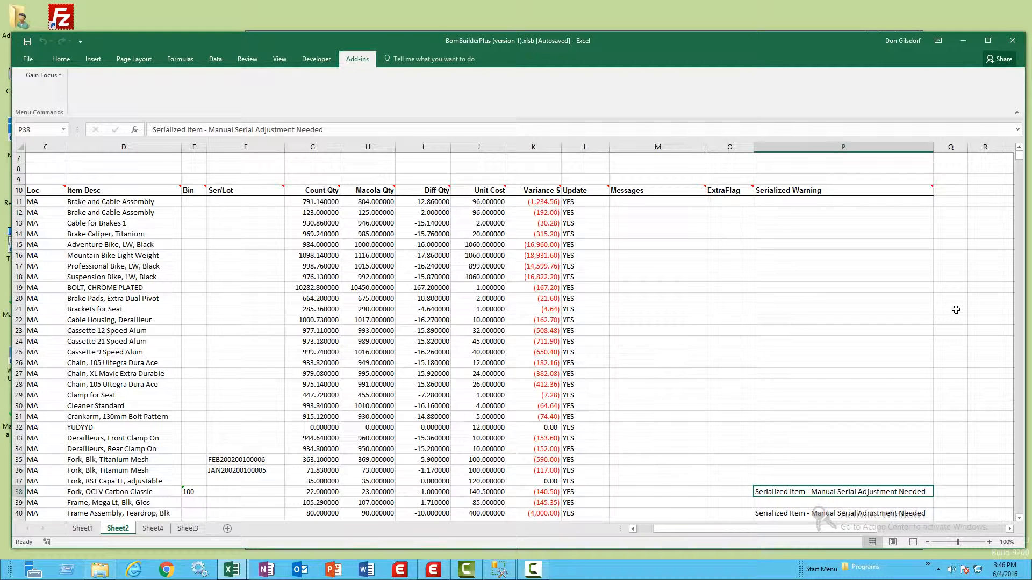
Compare the quantity differences of the fork in row 38 and the frame assembly in row 40 with their serialized warnings.
key(Left)
key(Left)
key(Left)
key(Left)
key(Left)
key(Left)
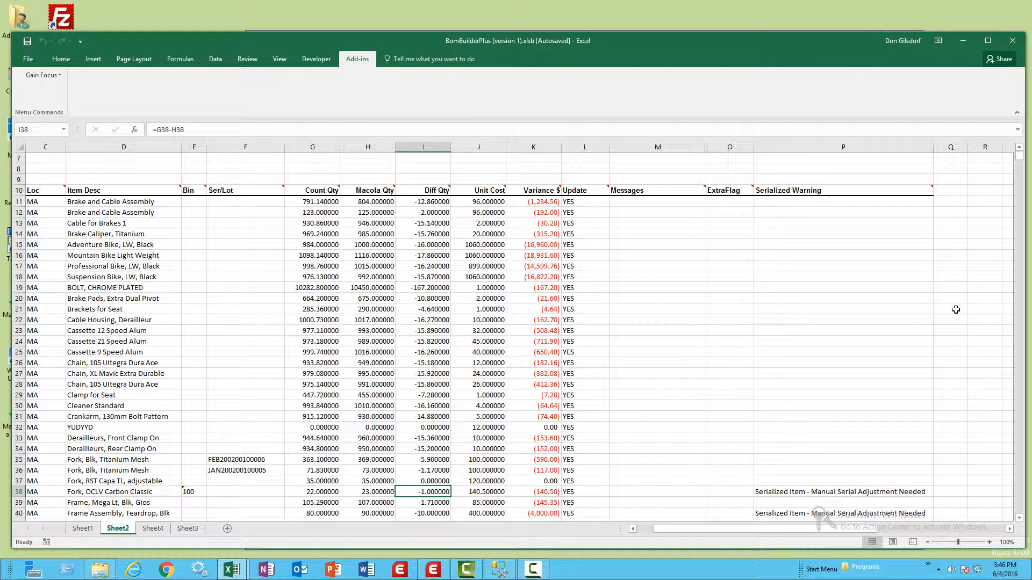
key(Down)
key(Down)
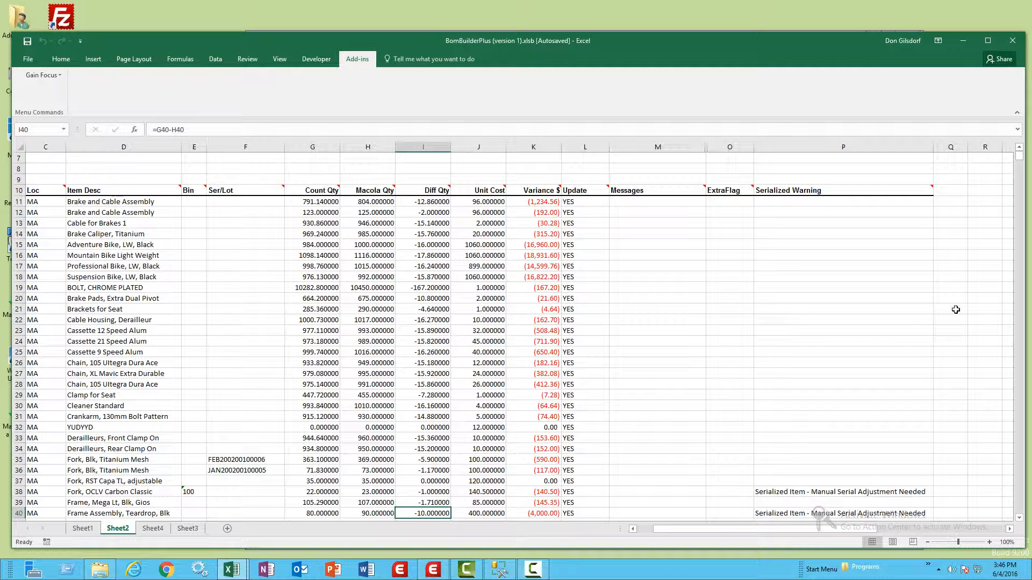
key(Right)
key(Right)
key(Right)
key(Right)
key(Right)
key(Right)
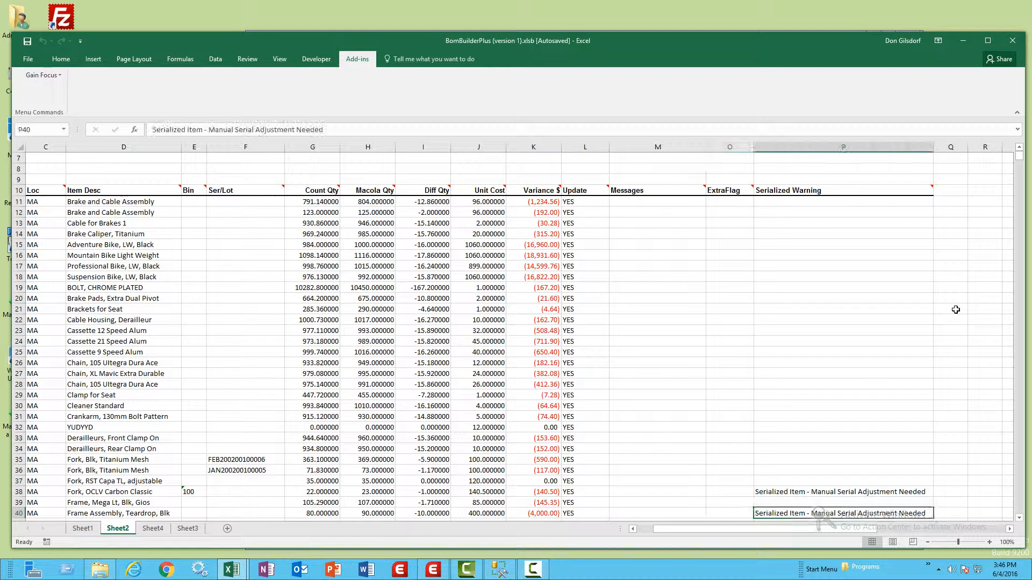
key(Up)
key(Up)
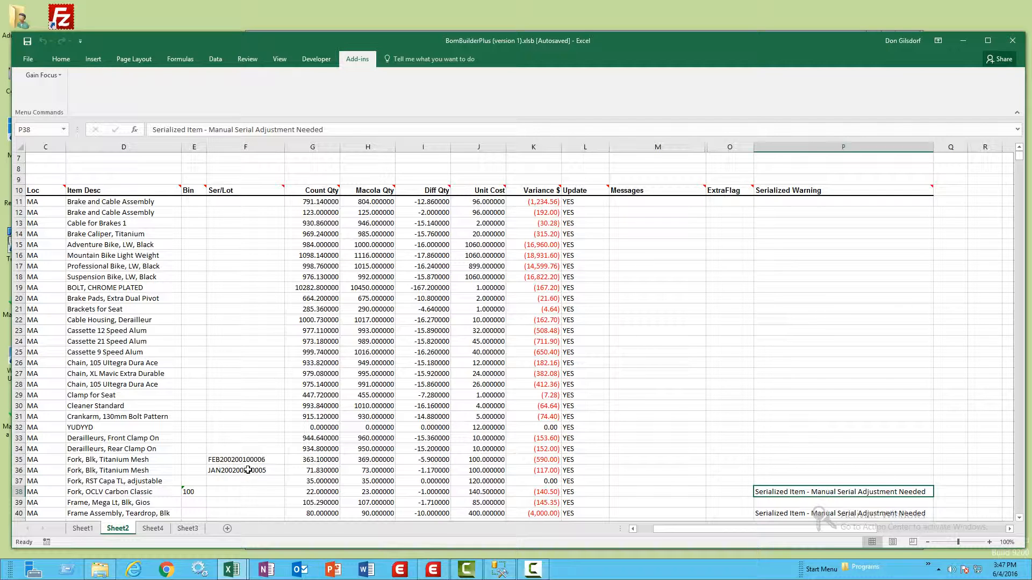
Examine the Ser/Lot and Bin columns, and compare row 38's serialized warning with its Macola quantity.
click(252, 144)
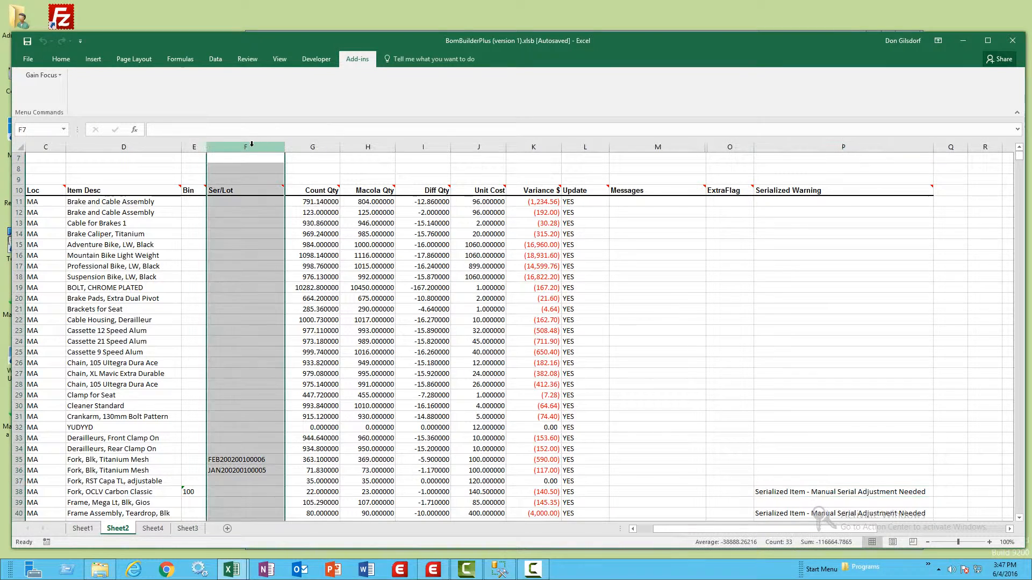
click(188, 143)
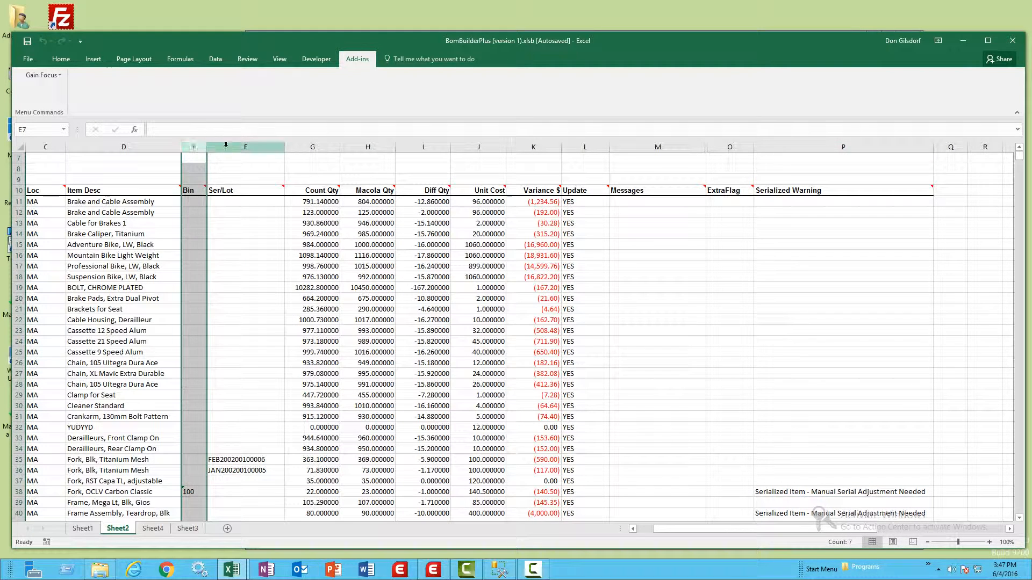
click(777, 494)
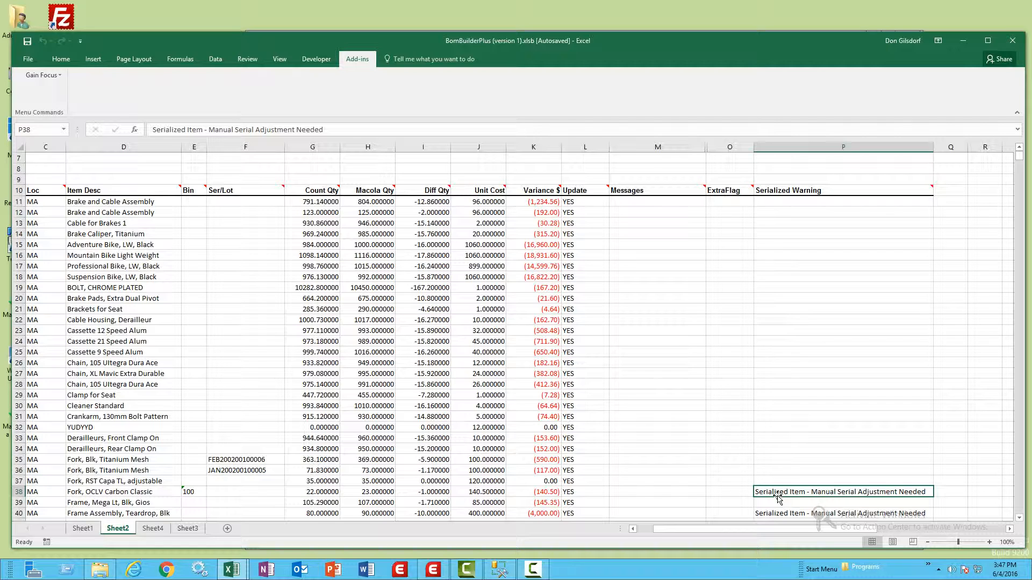
key(Left)
key(Left)
key(Left)
key(Left)
key(Left)
key(Left)
key(Left)
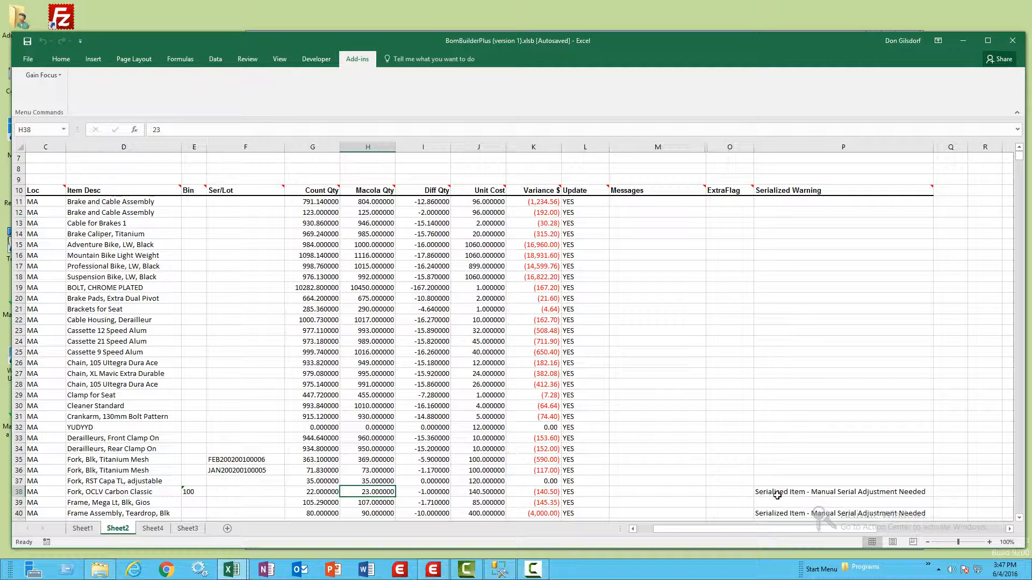
Examine row 38's serialized warning and scan the Serialized Warning column down to row 55.
key(Right)
key(Right)
key(Right)
key(Right)
key(Right)
key(Right)
key(Right)
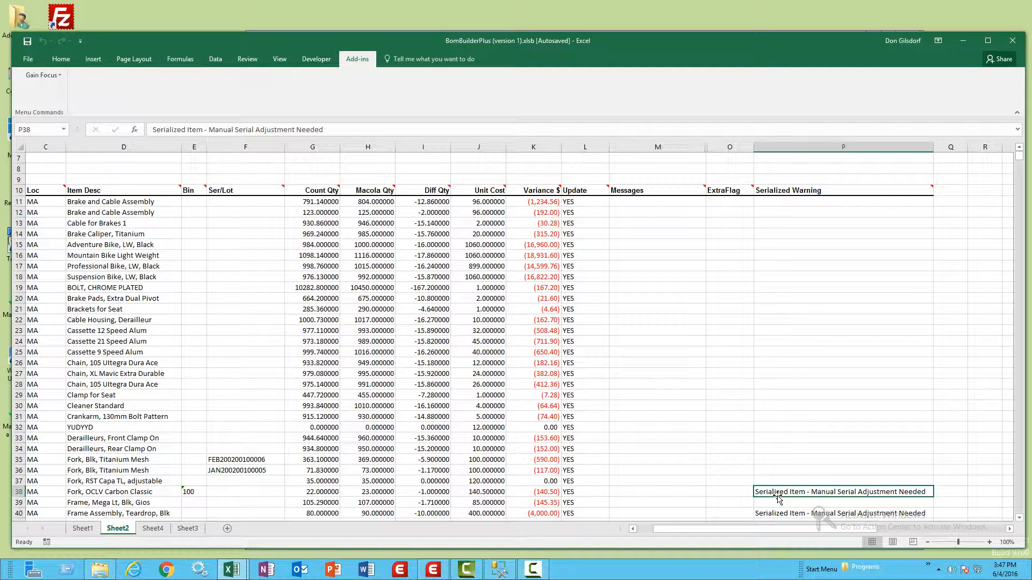
key(Down)
key(Down)
key(Down)
key(Down)
key(Down)
key(Down)
key(Down)
key(Down)
key(Down)
key(Down)
key(Down)
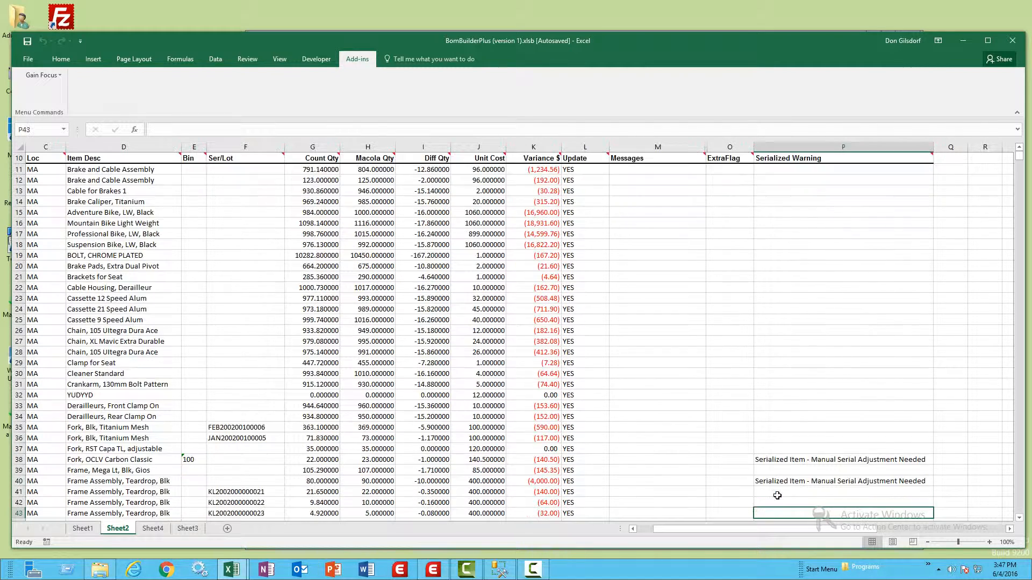
key(Down)
key(Down)
key(Down)
key(Down)
key(Down)
key(Down)
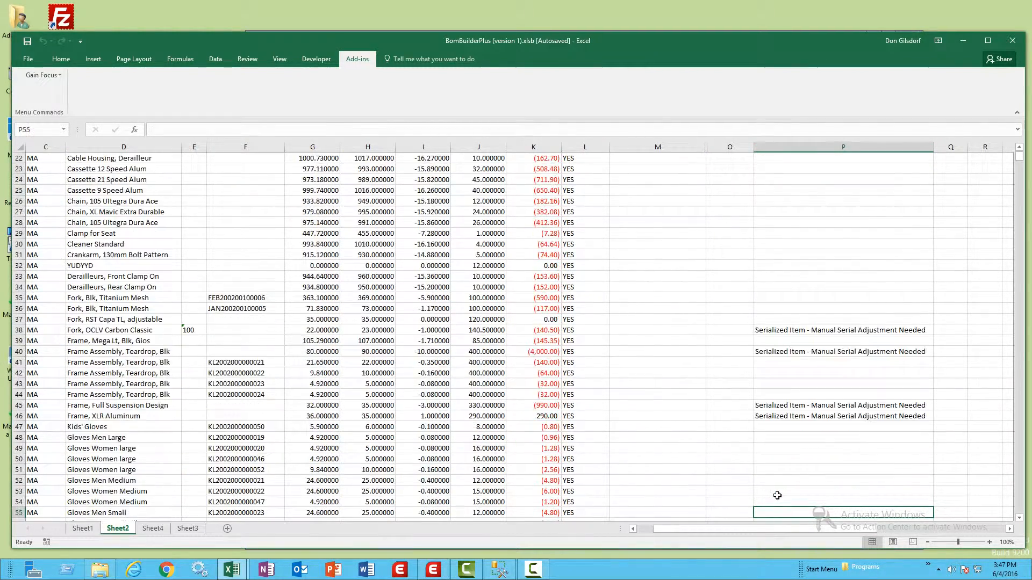
Review the individual serialized warnings on the fork and frame items between rows 38 and 46.
key(ctrl+Up)
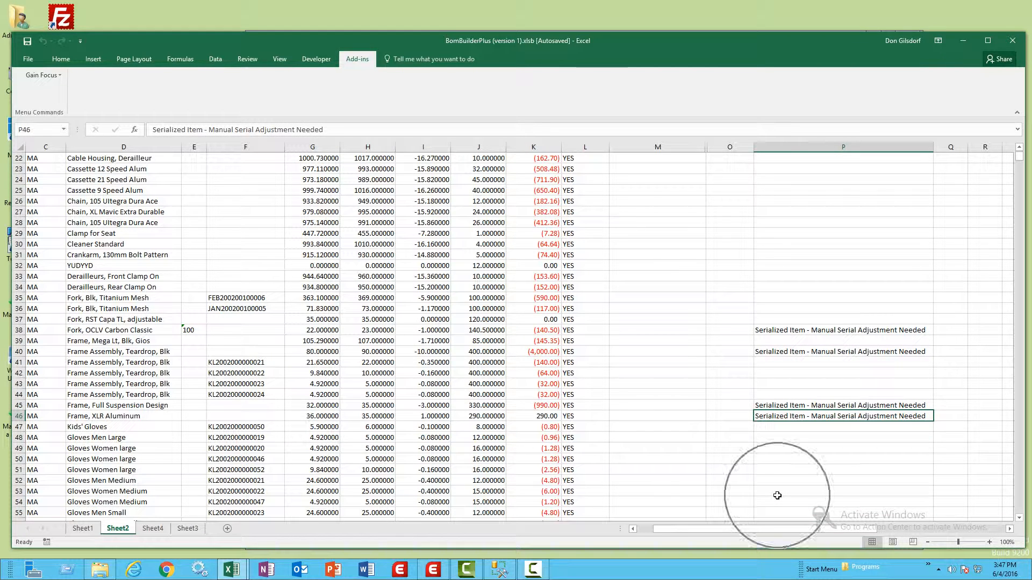
key(Up)
key(Up)
key(Up)
key(Up)
key(Up)
key(Up)
key(Up)
key(Up)
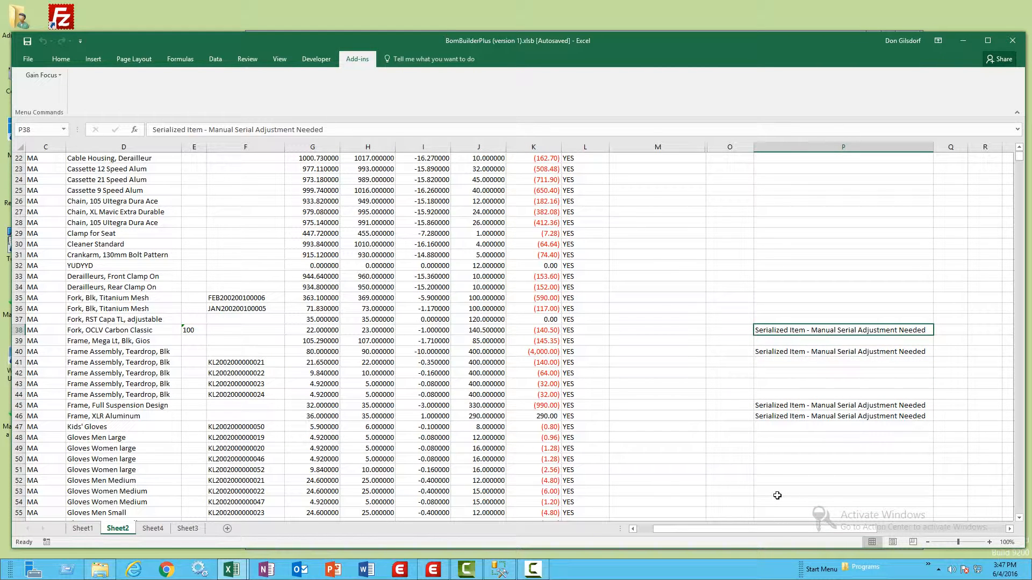
key(Down)
key(Down)
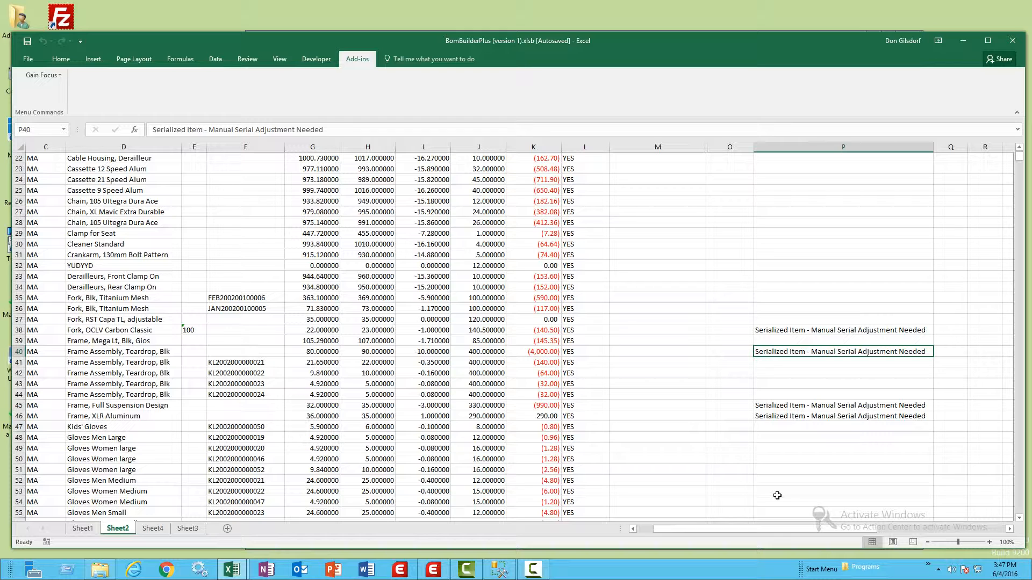
key(Down)
key(Down)
key(Down)
key(Down)
key(Down)
key(Down)
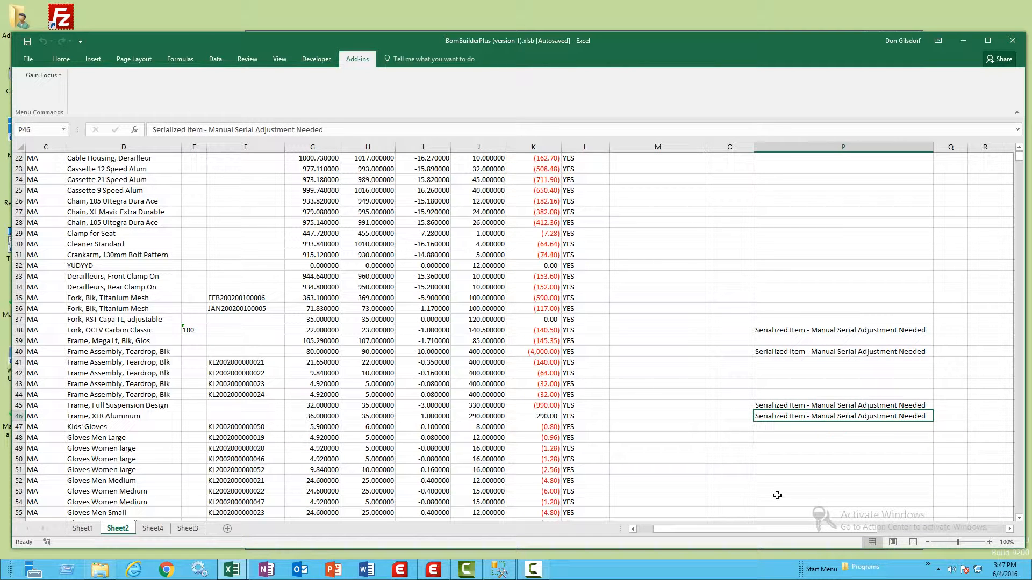
Check the Serialized Warning column from row 46 down to row 88 for further flagged items.
key(Down)
key(Down)
key(Down)
key(Down)
key(Down)
key(Down)
key(Down)
key(Down)
key(Down)
key(Down)
key(Down)
key(Down)
key(Down)
key(Down)
key(Down)
key(Down)
key(Down)
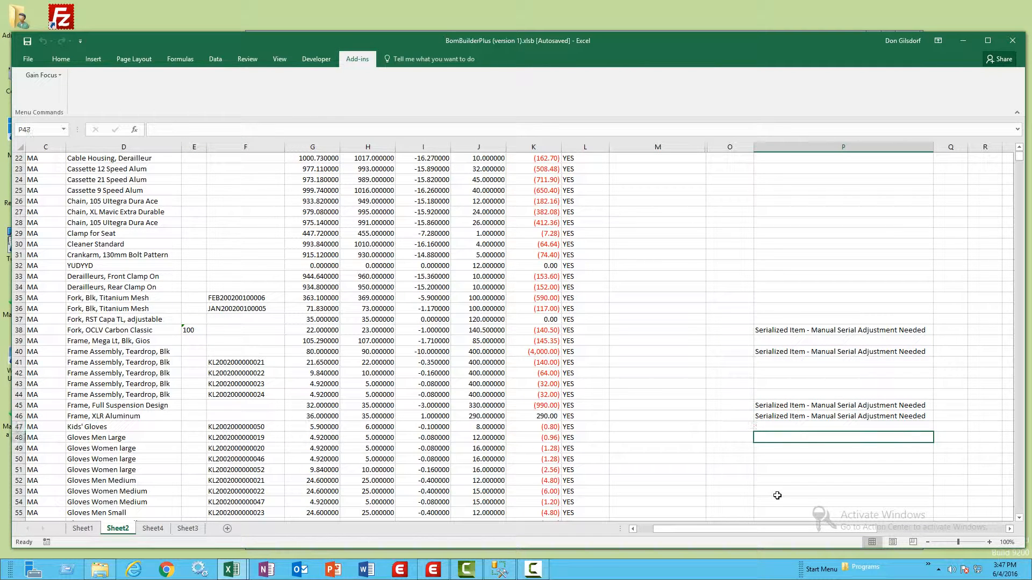
key(Down)
key(Down)
key(Down)
key(Down)
key(Down)
key(Down)
key(Down)
key(Down)
key(Down)
key(Down)
key(Down)
key(Down)
key(Down)
key(Down)
key(Down)
key(Down)
key(Down)
key(Down)
key(Down)
key(Down)
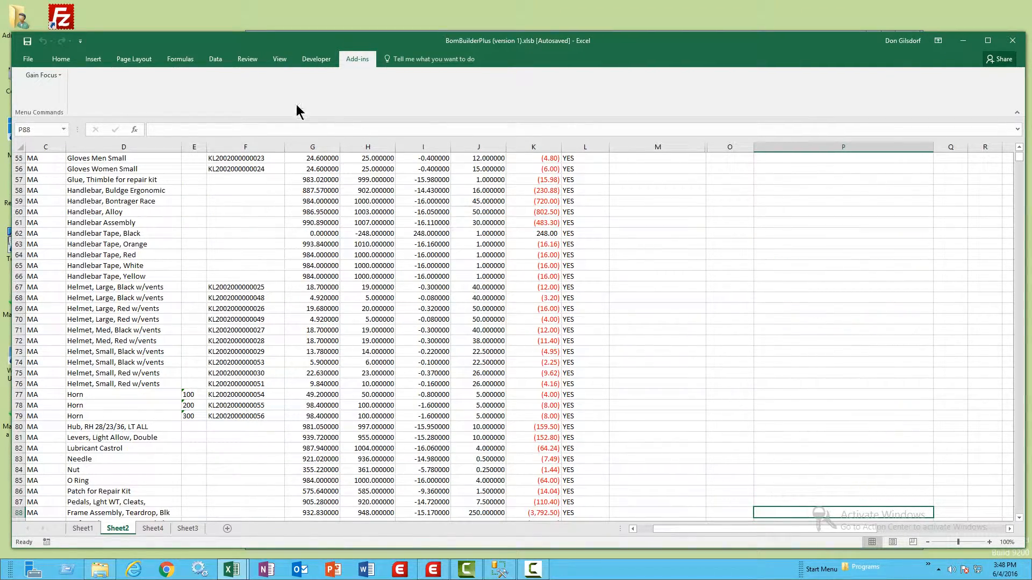
Switch to SQL Server Management Studio and examine the count_qty column in the imtagfil_sql query results.
click(56, 75)
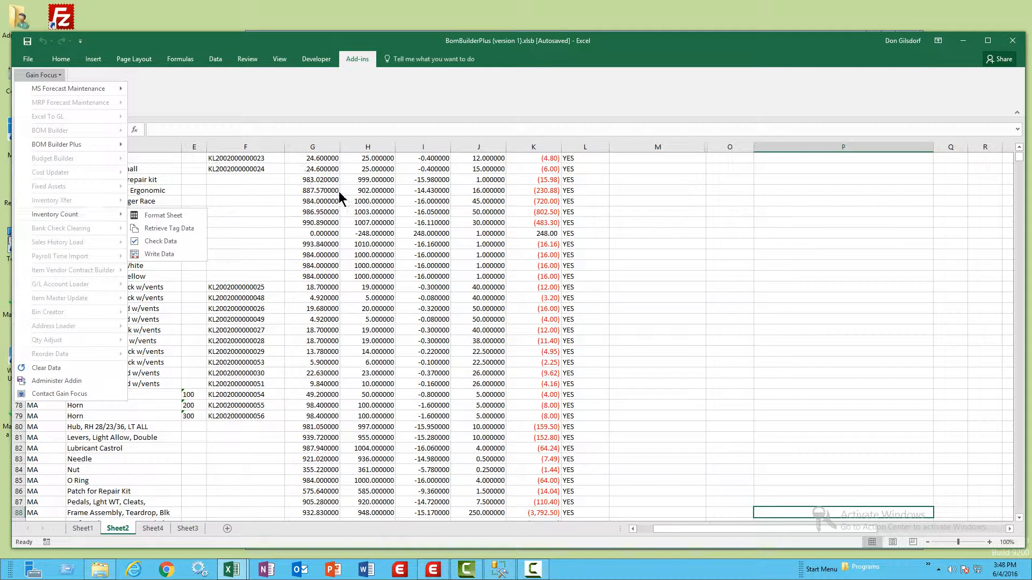
click(499, 569)
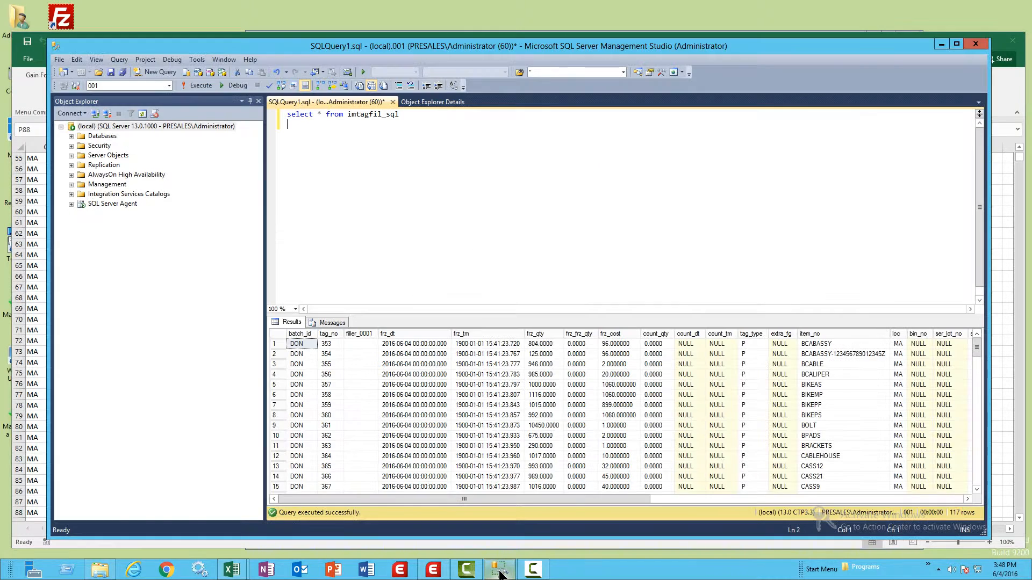
click(655, 334)
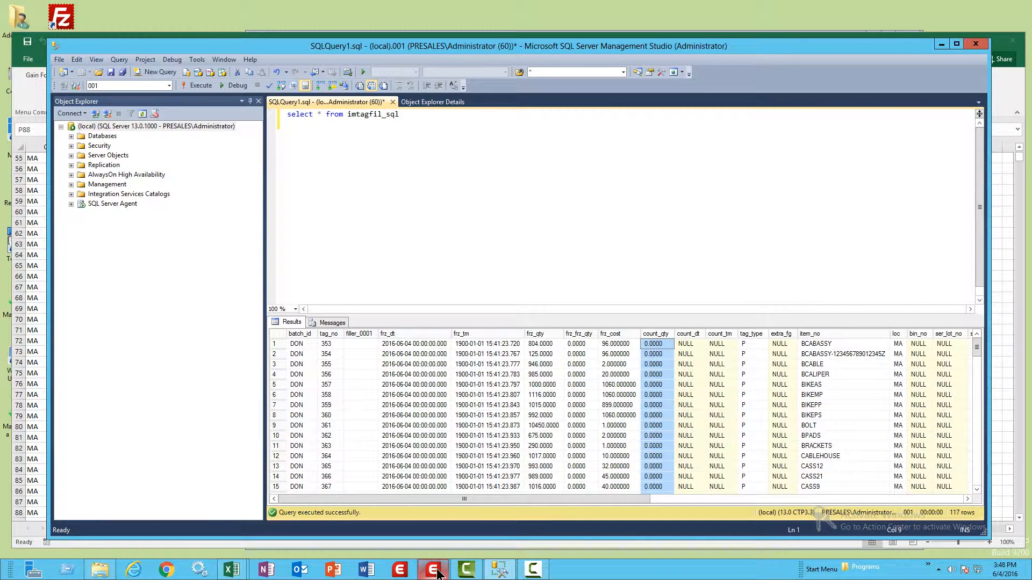
mouse_move(438, 572)
mouse_move(232, 570)
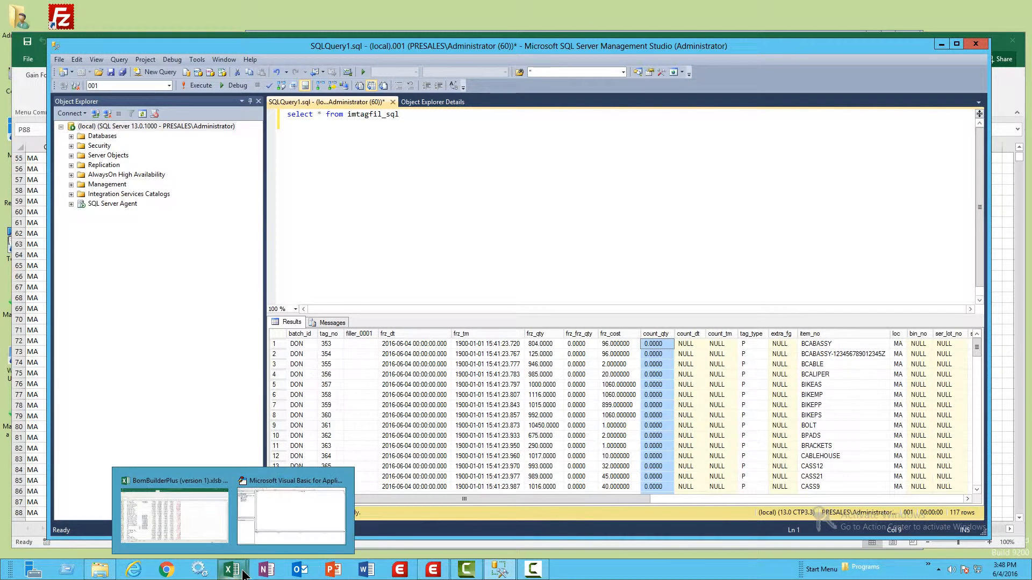
Return to the Excel count sheet, write the Inventory Count data to Macola with Gain Focus, and acknowledge the messages.
click(197, 521)
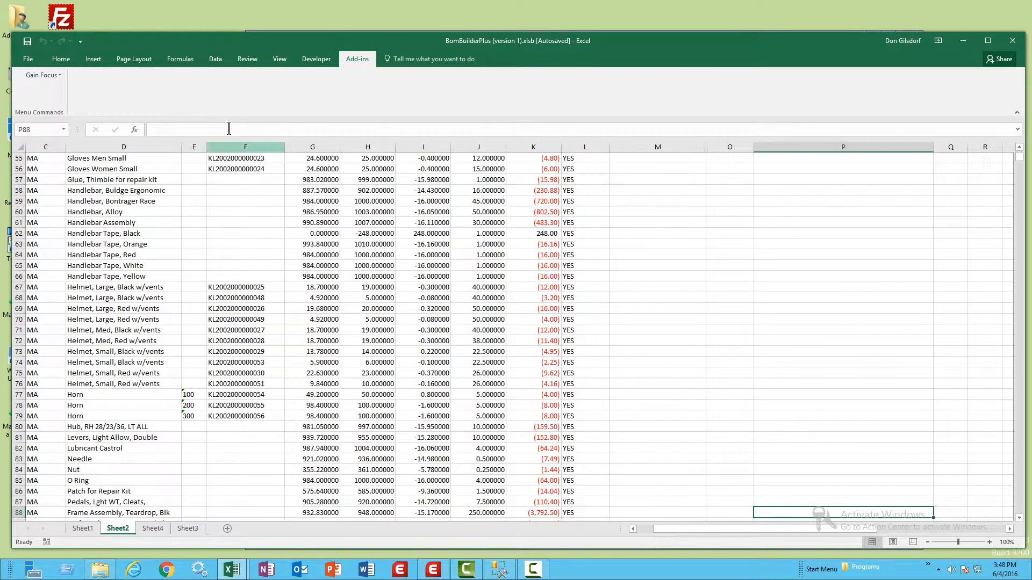
click(58, 79)
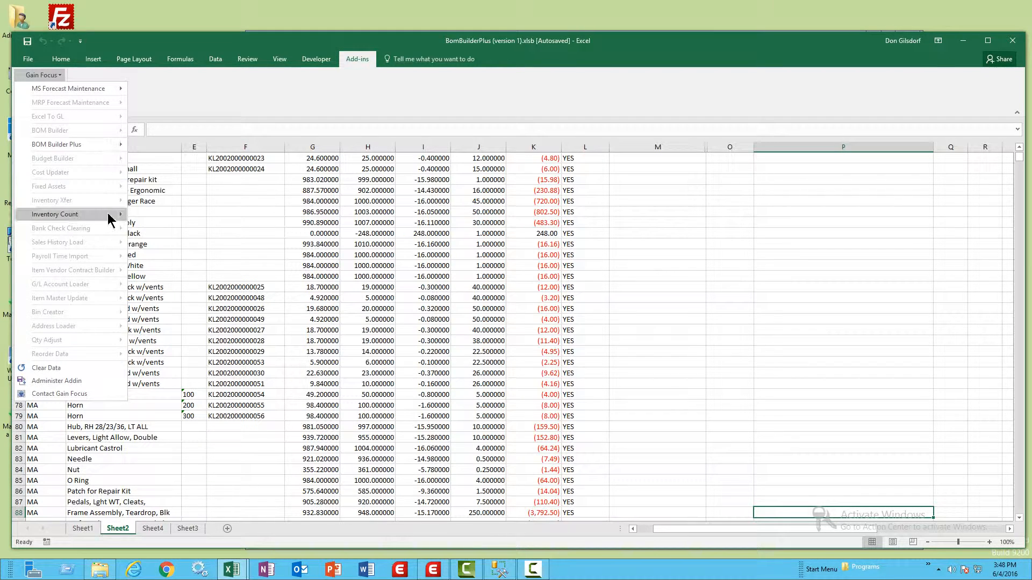
mouse_move(110, 214)
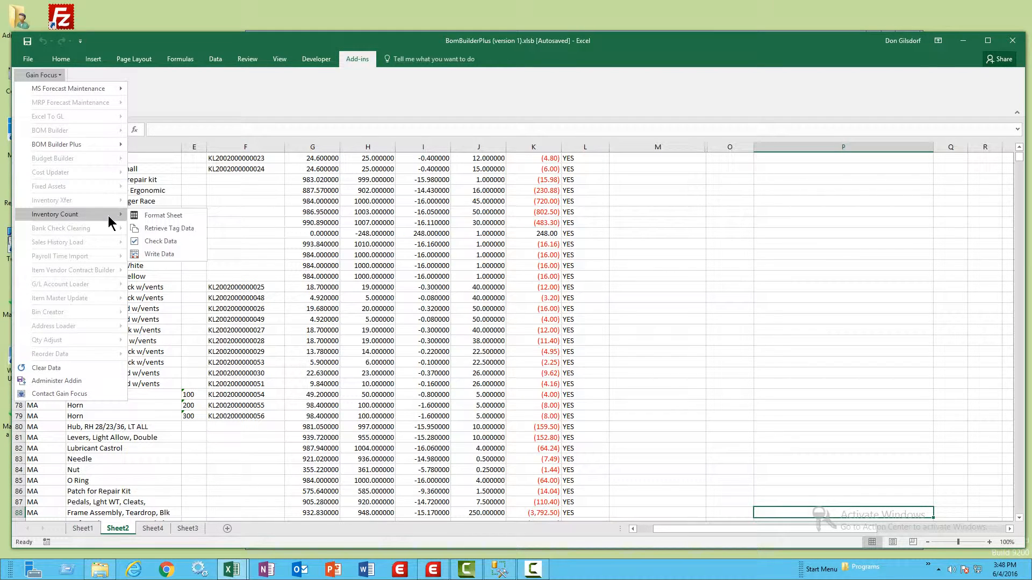
click(185, 257)
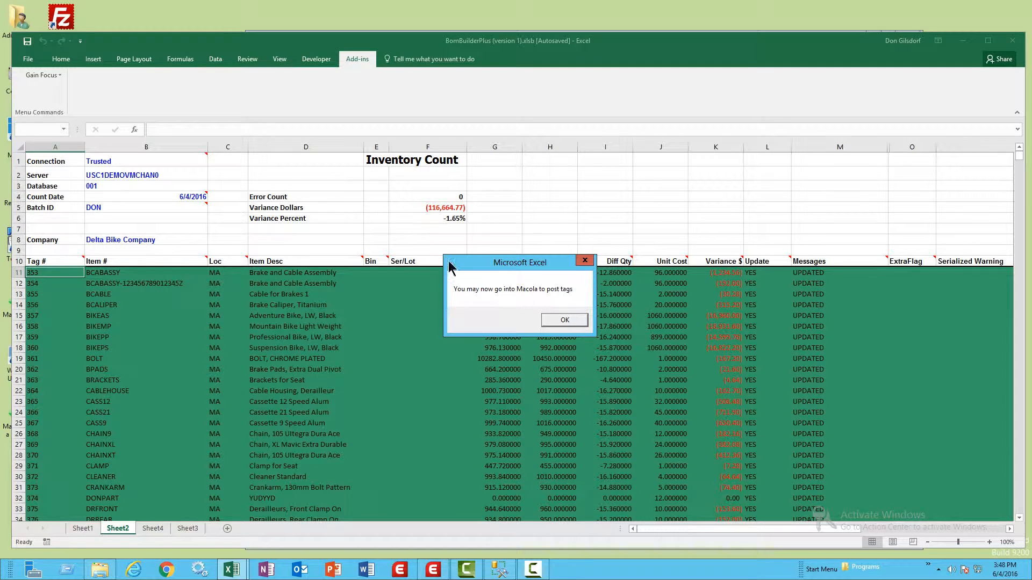
click(578, 323)
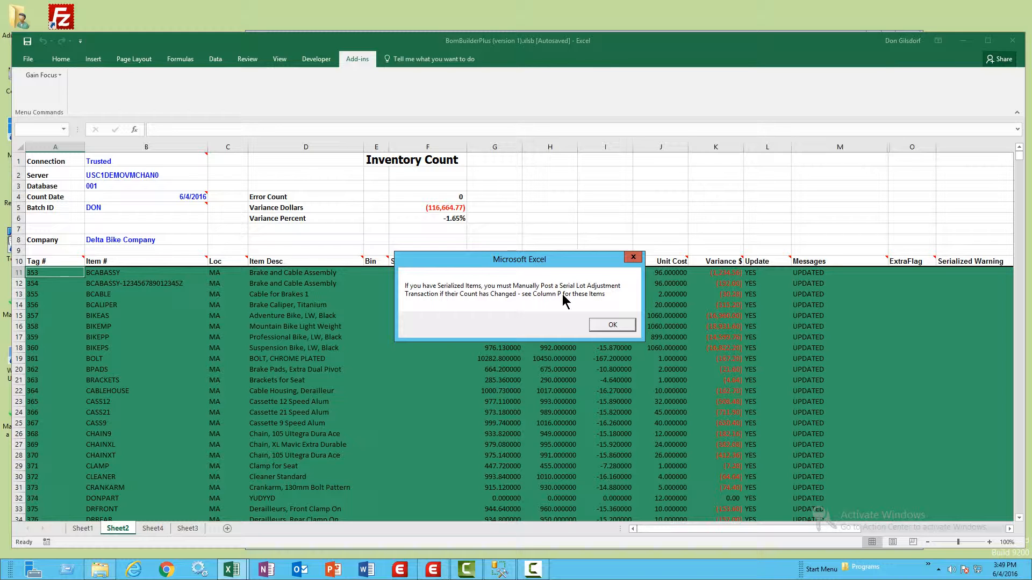
click(612, 325)
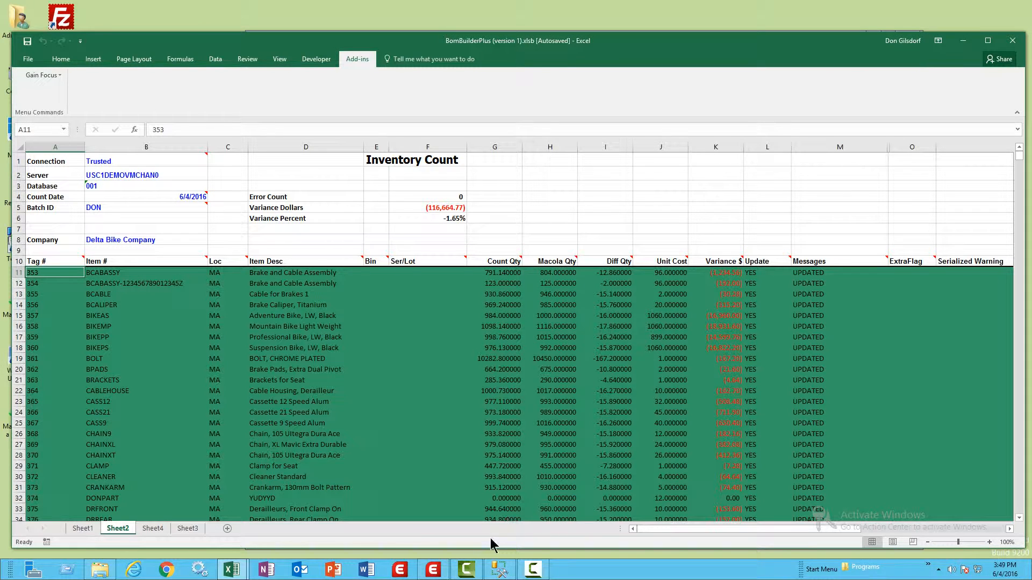
Switch to Exact Macola to review the Post count tags function under Inventory counts, and return to the Excel sheet.
mouse_move(432, 571)
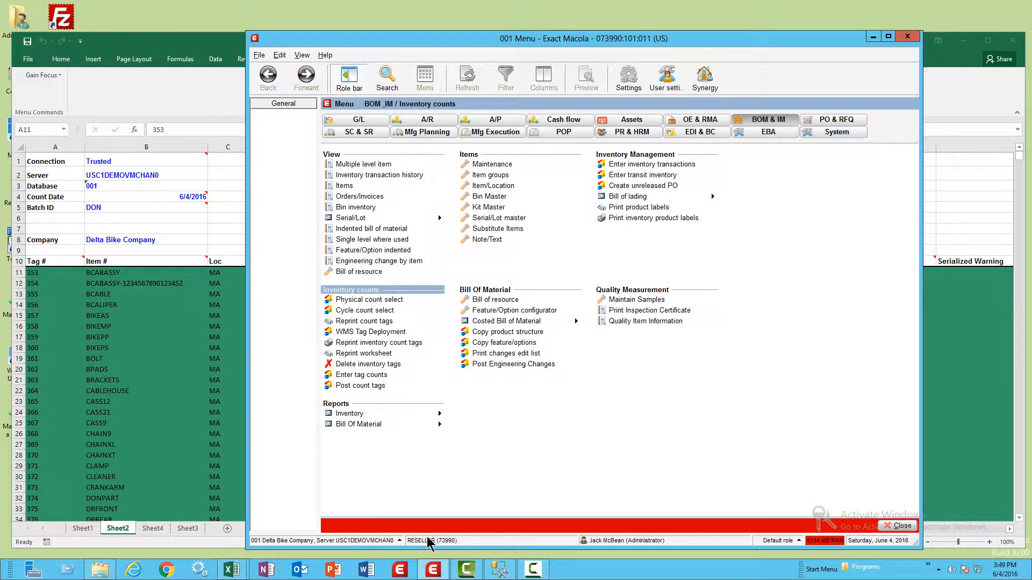
click(430, 536)
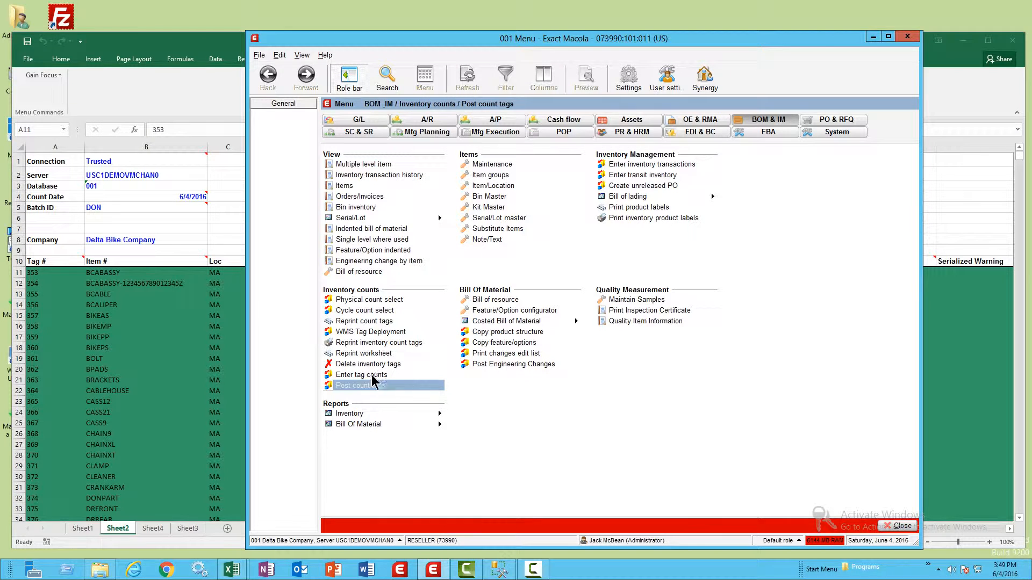
click(240, 211)
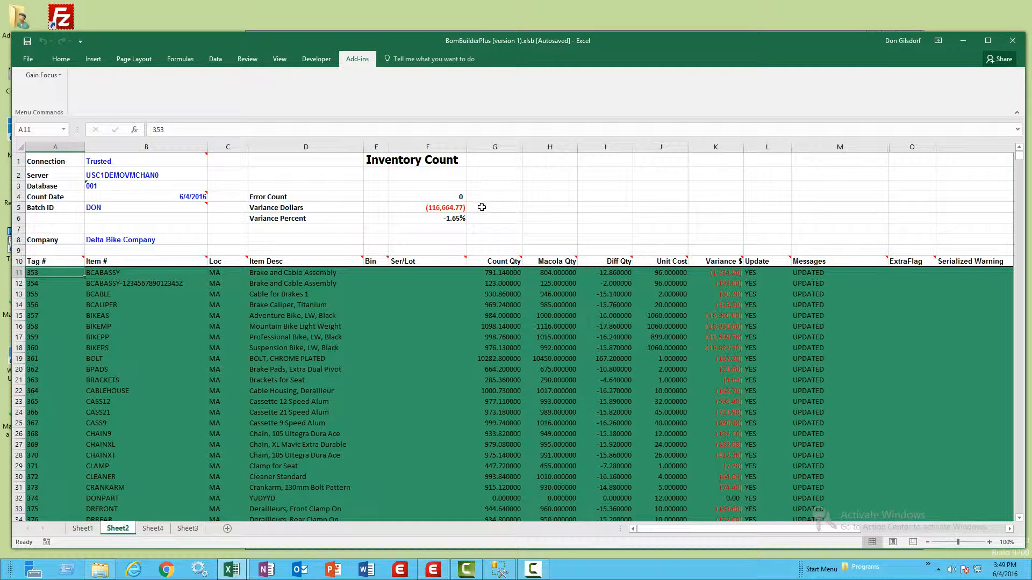
Set the Count Qty of item BCABASSY in row 11 to 800.
click(499, 274)
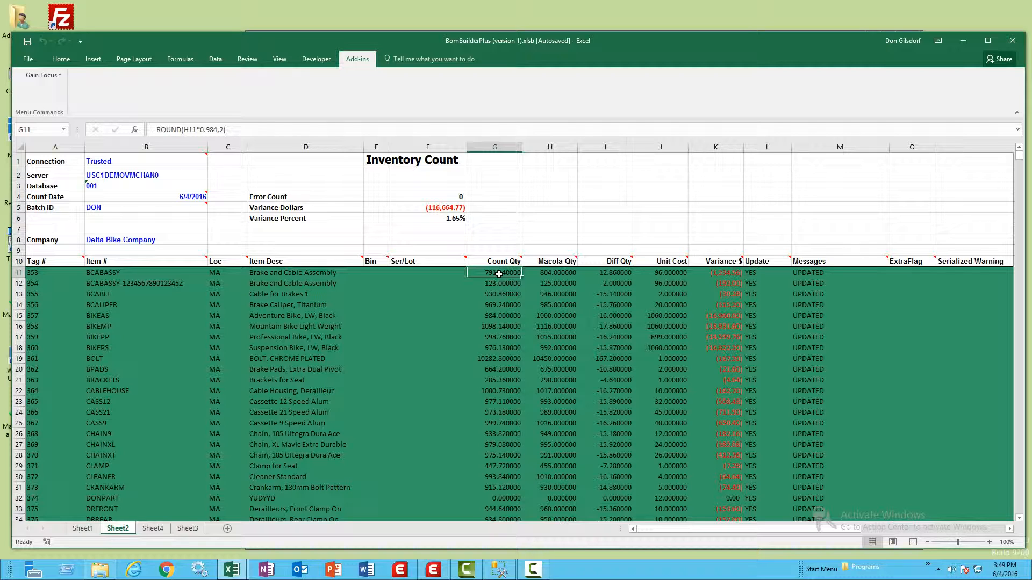
text(804)
key(Return)
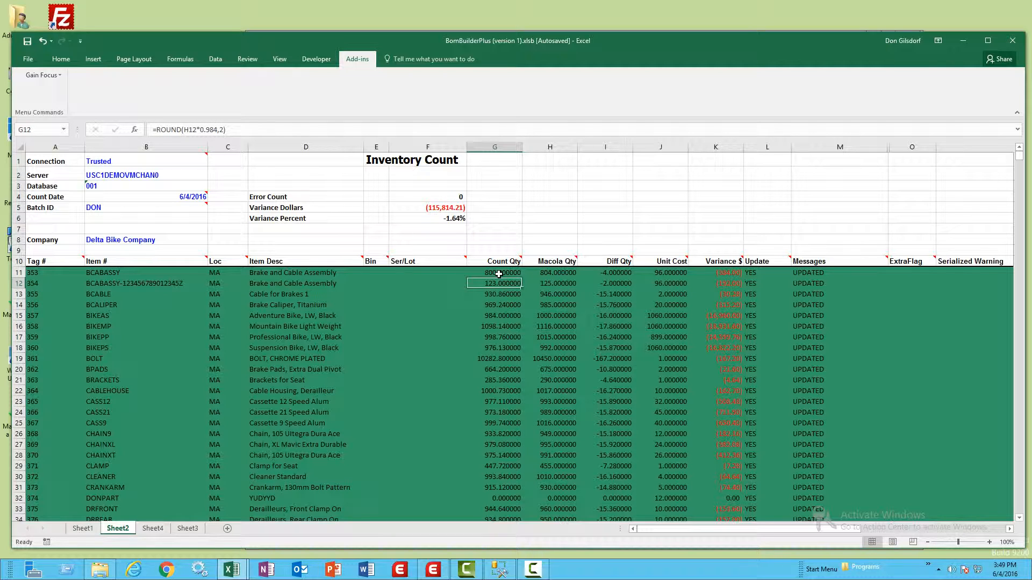
Set the Count Qty of item BOLT in row 19 to 15000.
key(Down)
key(Down)
key(Down)
key(Down)
key(Down)
key(Down)
key(Down)
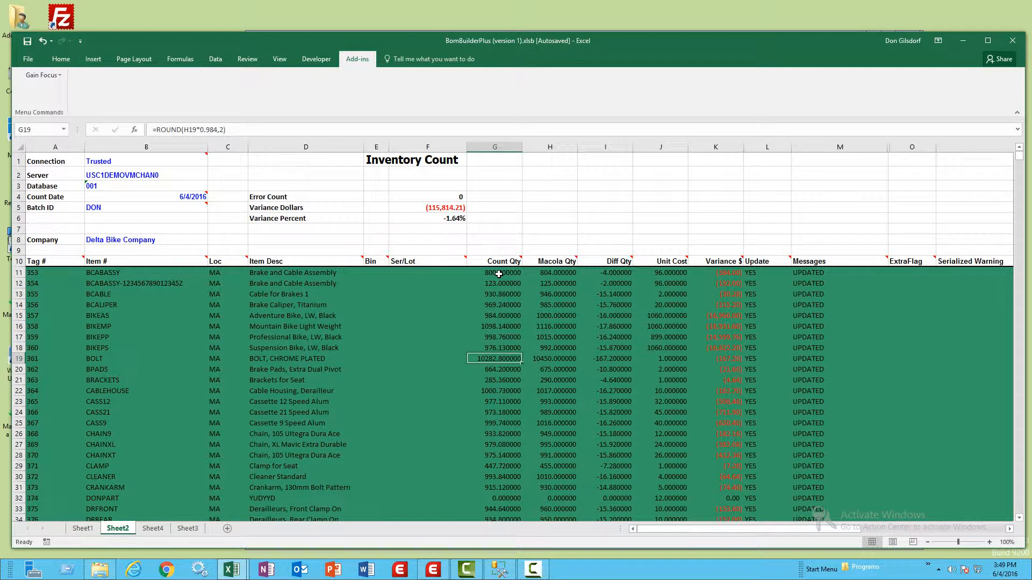
text(150)
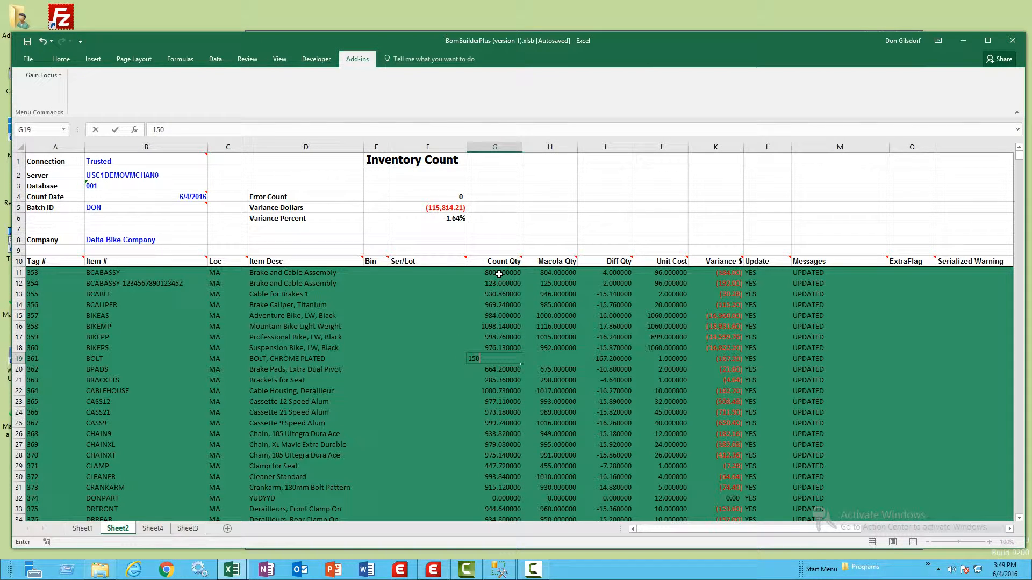
text(00)
key(Return)
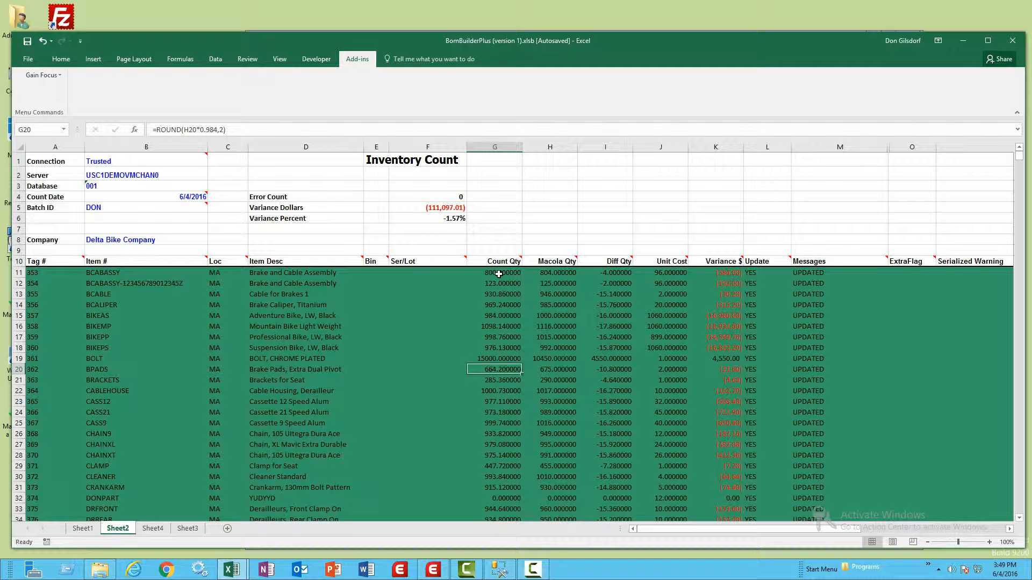
key(Up)
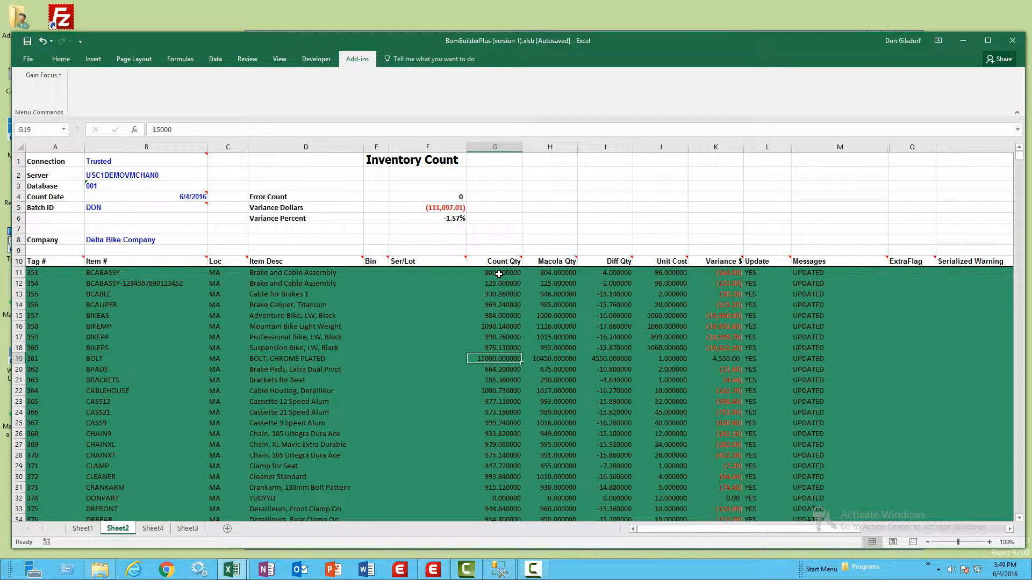
Try a BOLT Count Qty of 115000000 to check its effect on Variance Dollars, and undo it.
click(165, 574)
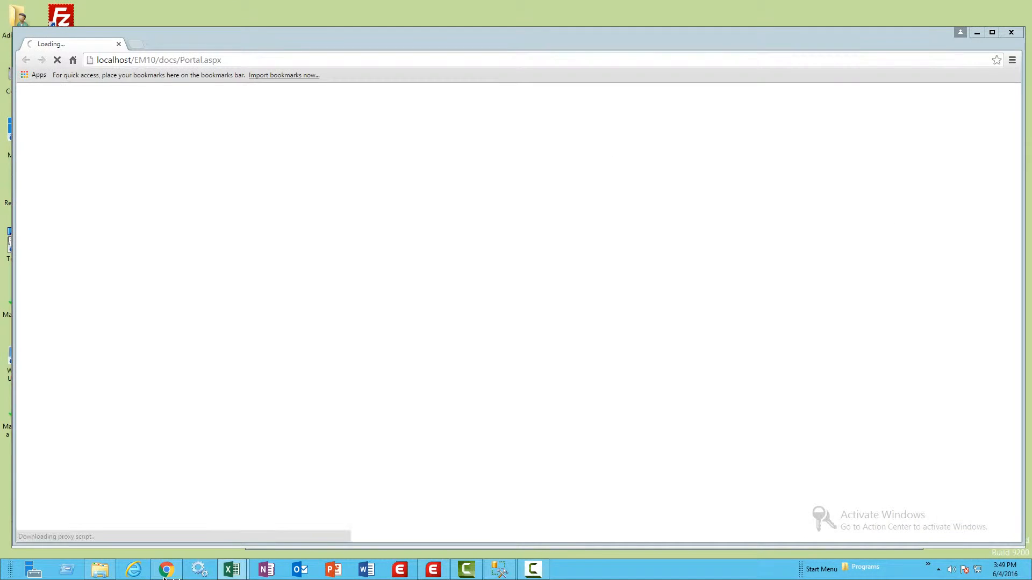
key(alt+Tab)
text(1)
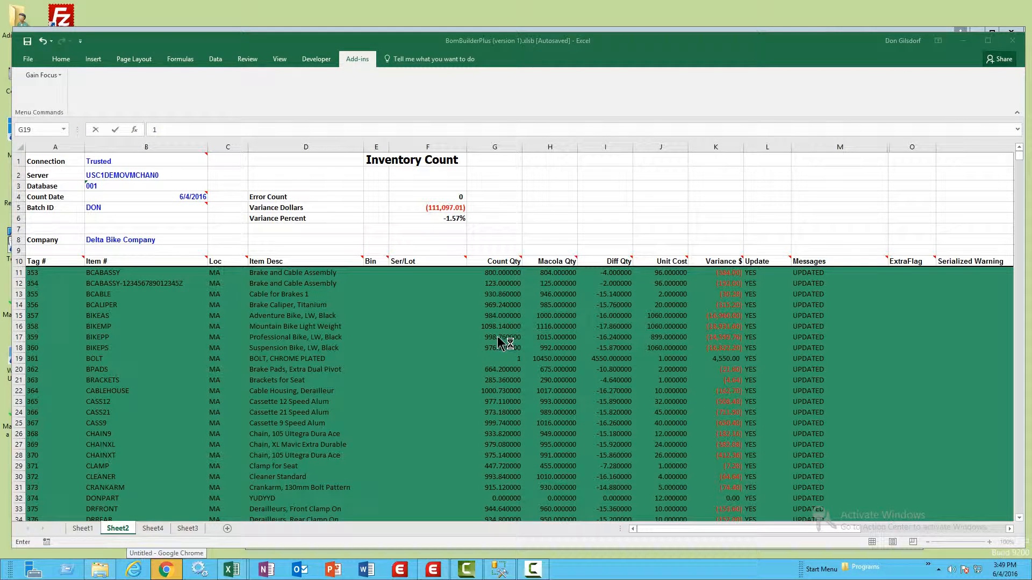
click(505, 359)
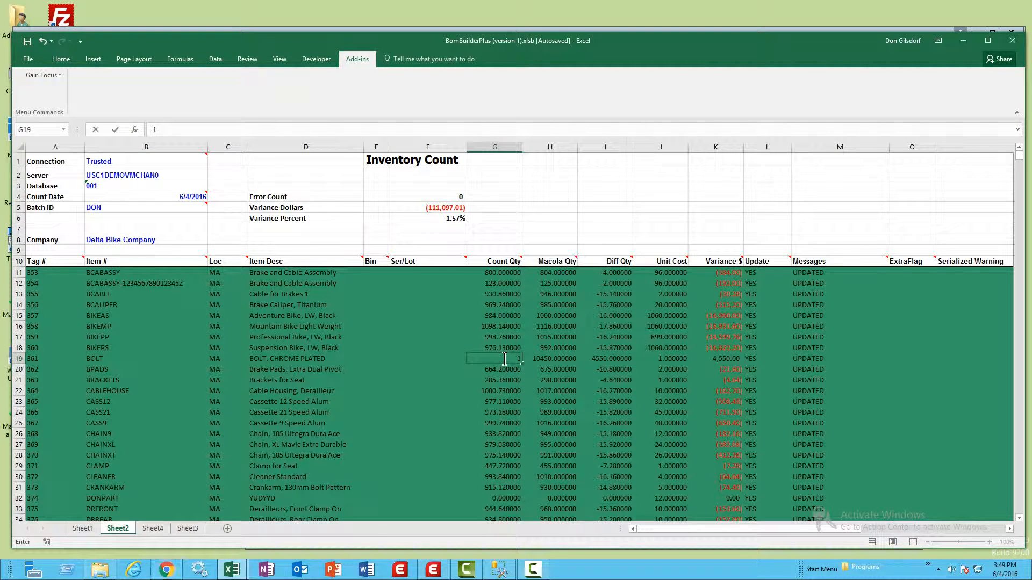
text(15000000)
key(Return)
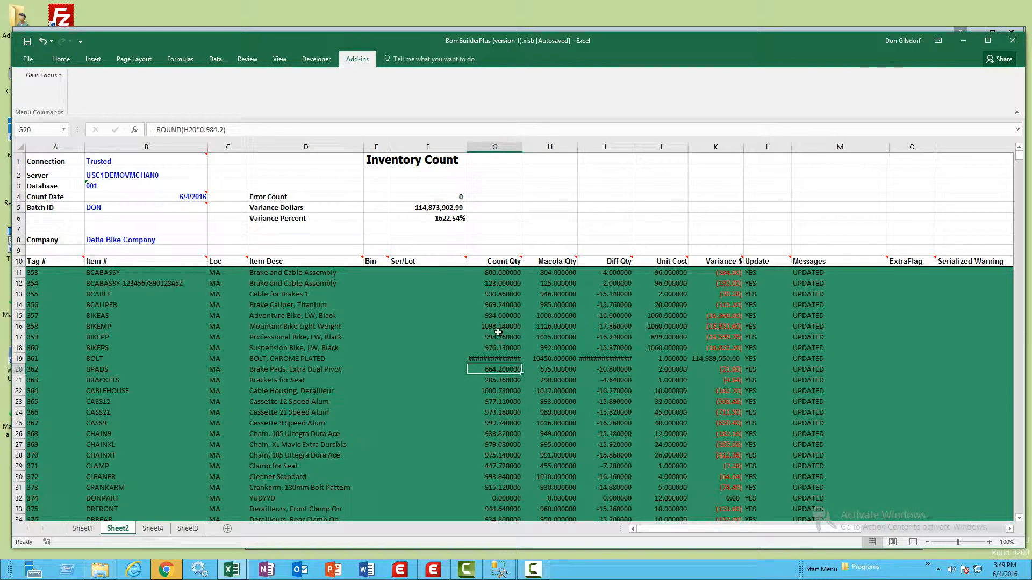
click(437, 209)
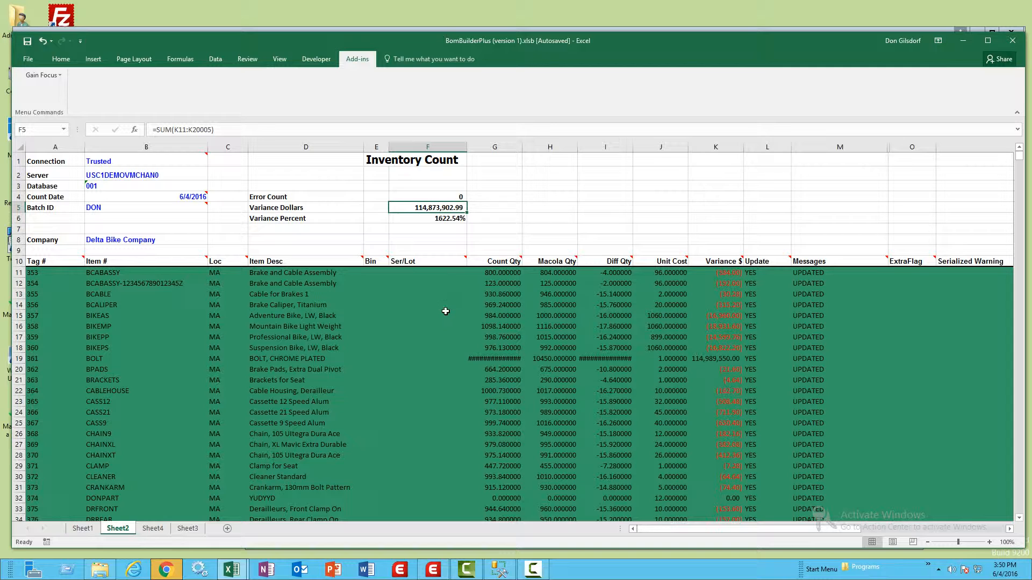
key(ctrl+z)
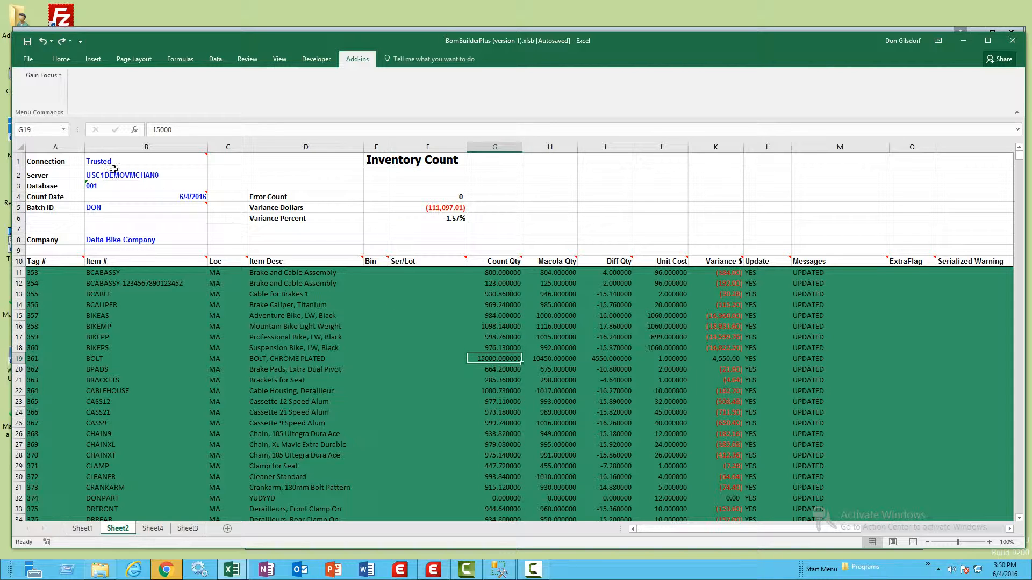
Write the adjusted inventory count data from the sheet back to Macola with Gain Focus and acknowledge the completion message.
click(59, 78)
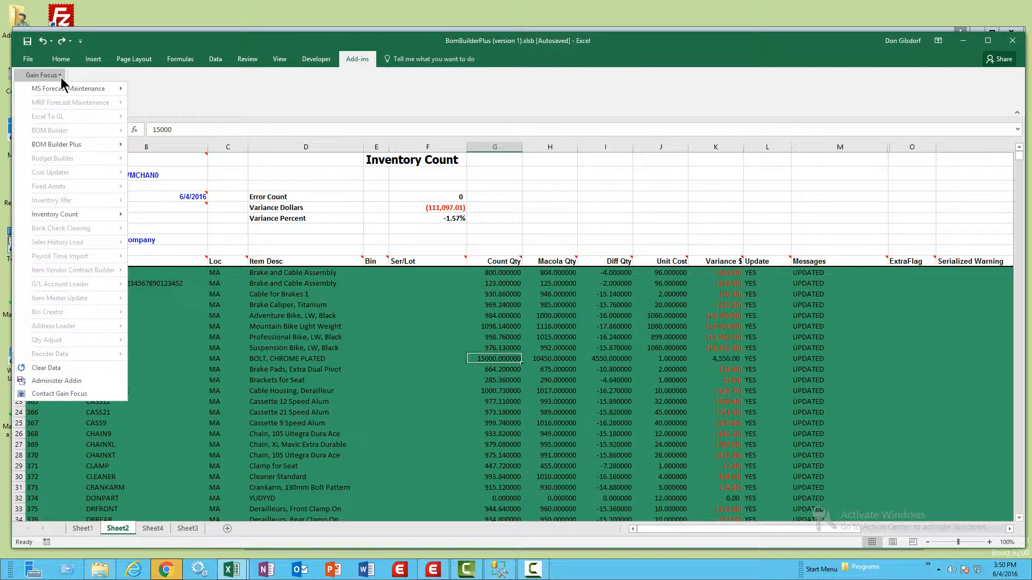
mouse_move(105, 215)
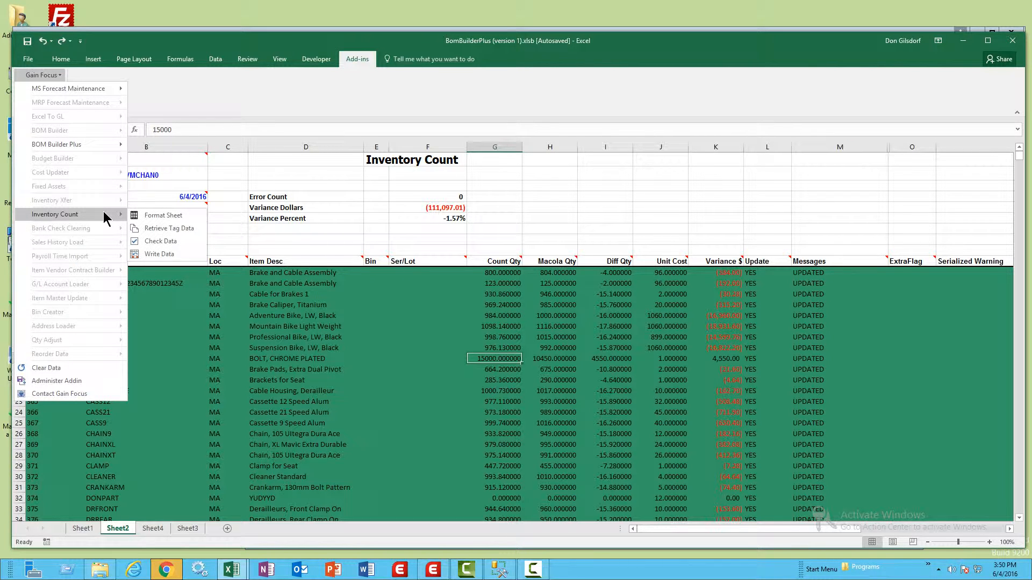
click(177, 255)
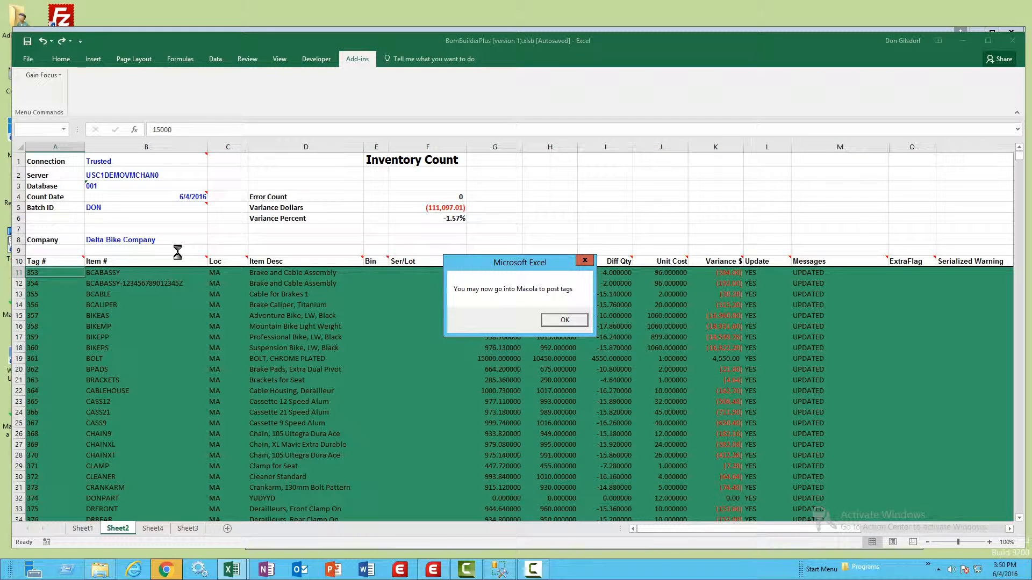
key(Return)
key(Return)
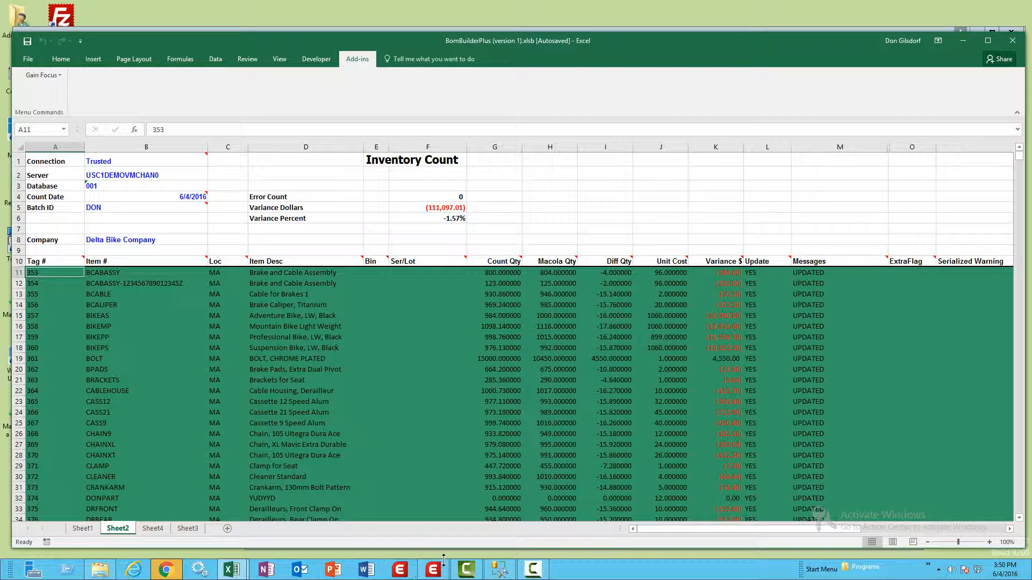
mouse_move(458, 570)
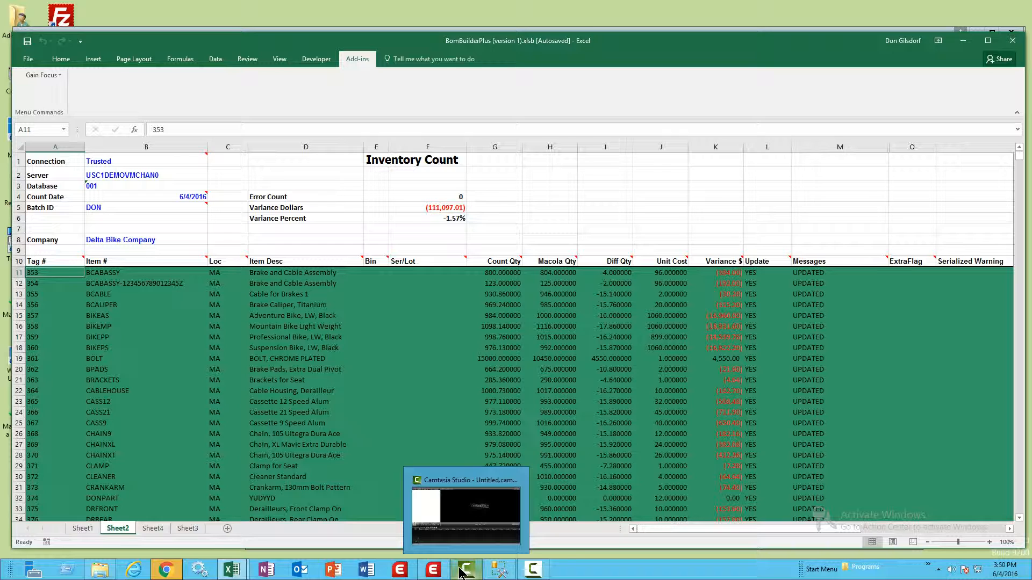
key(ctrl+s)
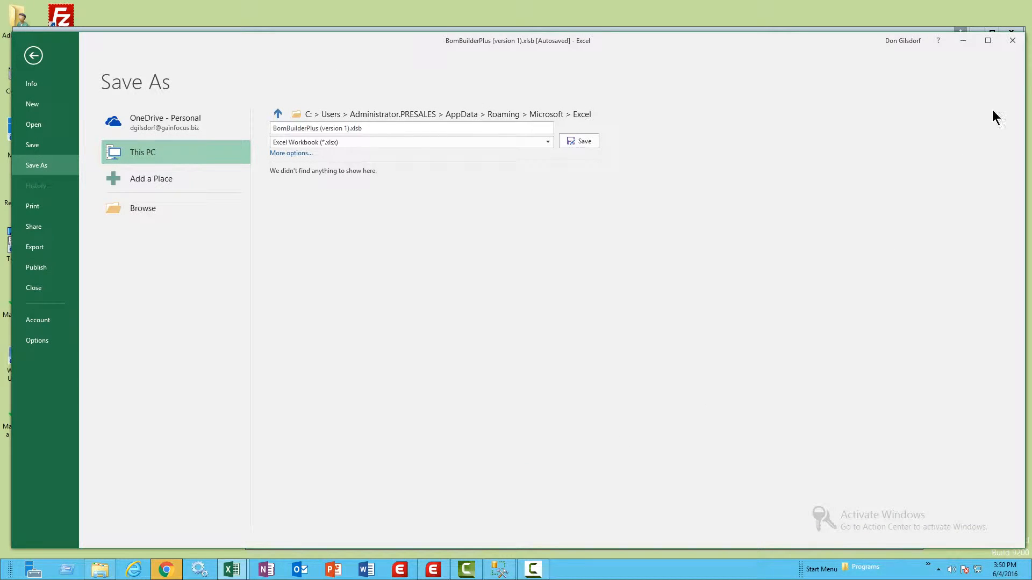
click(1013, 40)
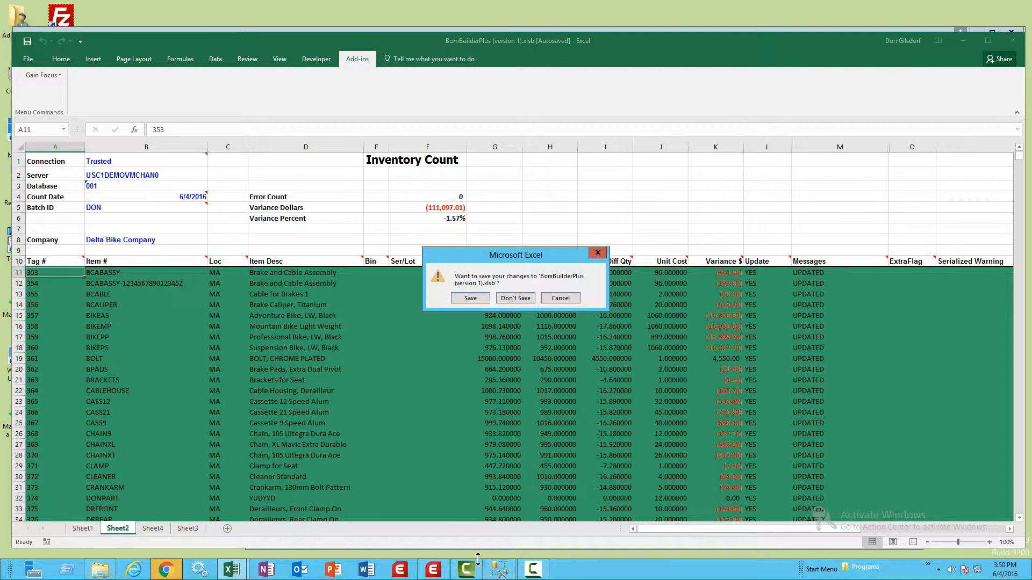
click(559, 299)
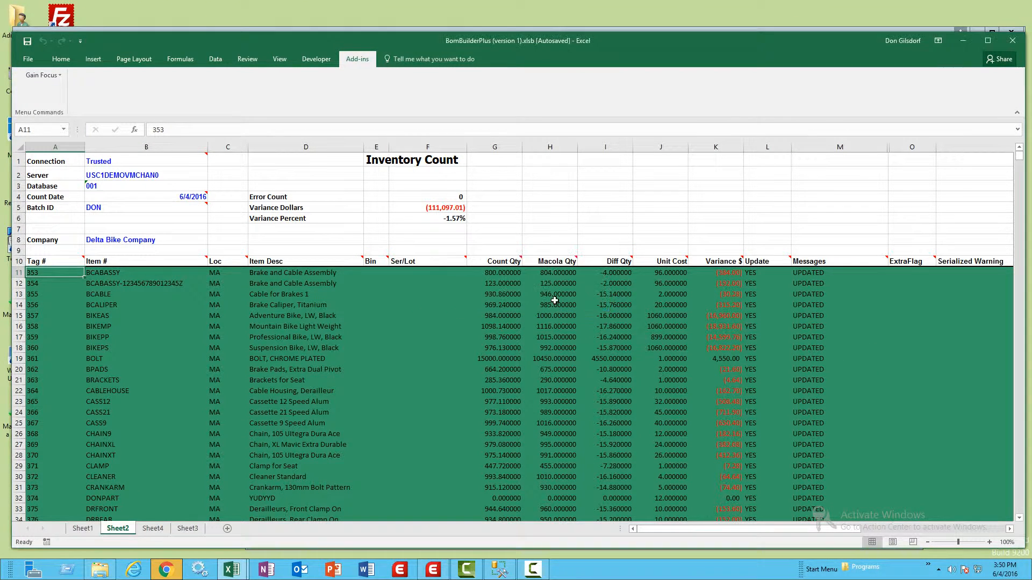
click(463, 572)
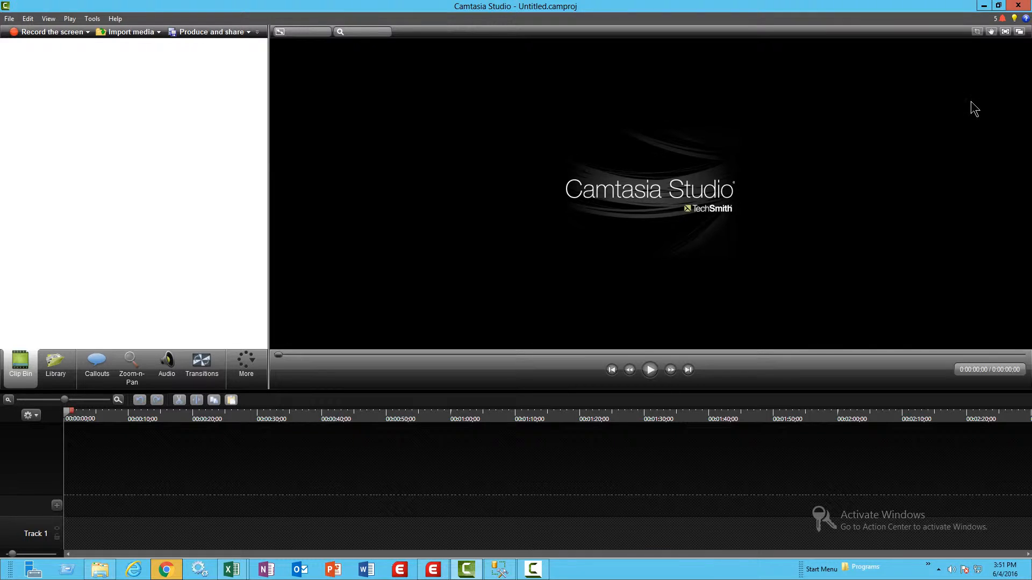
click(1017, 7)
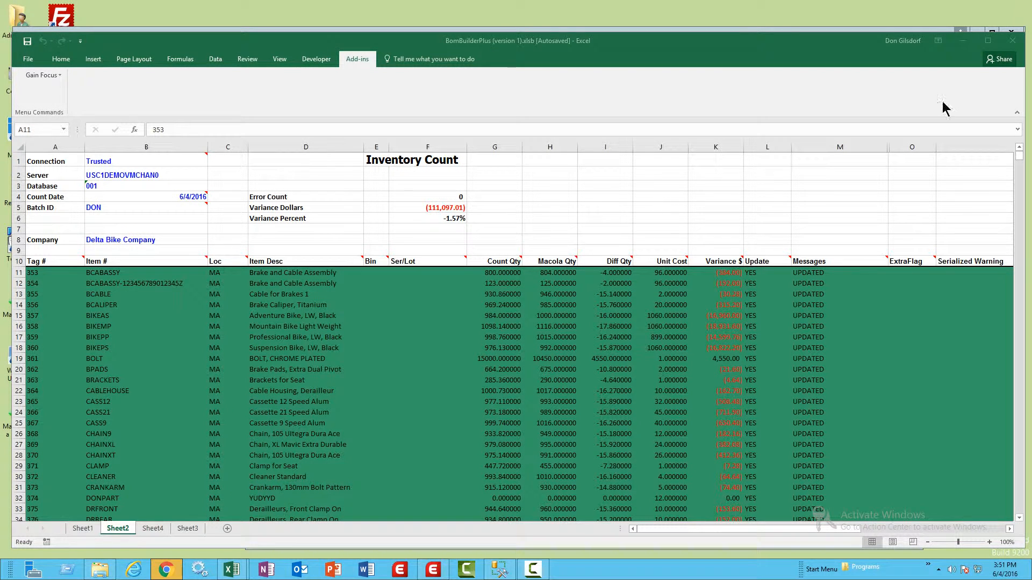
click(533, 568)
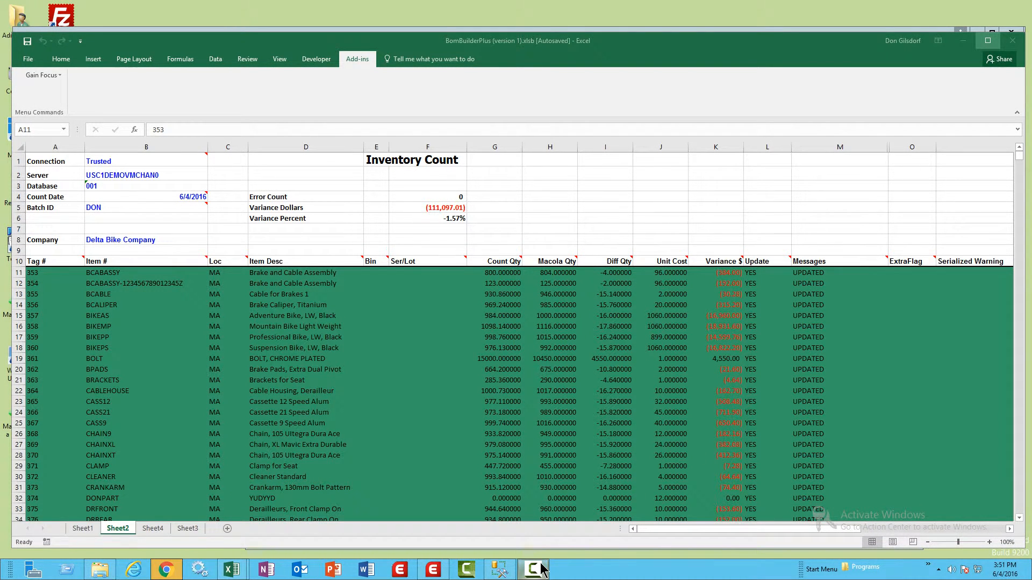